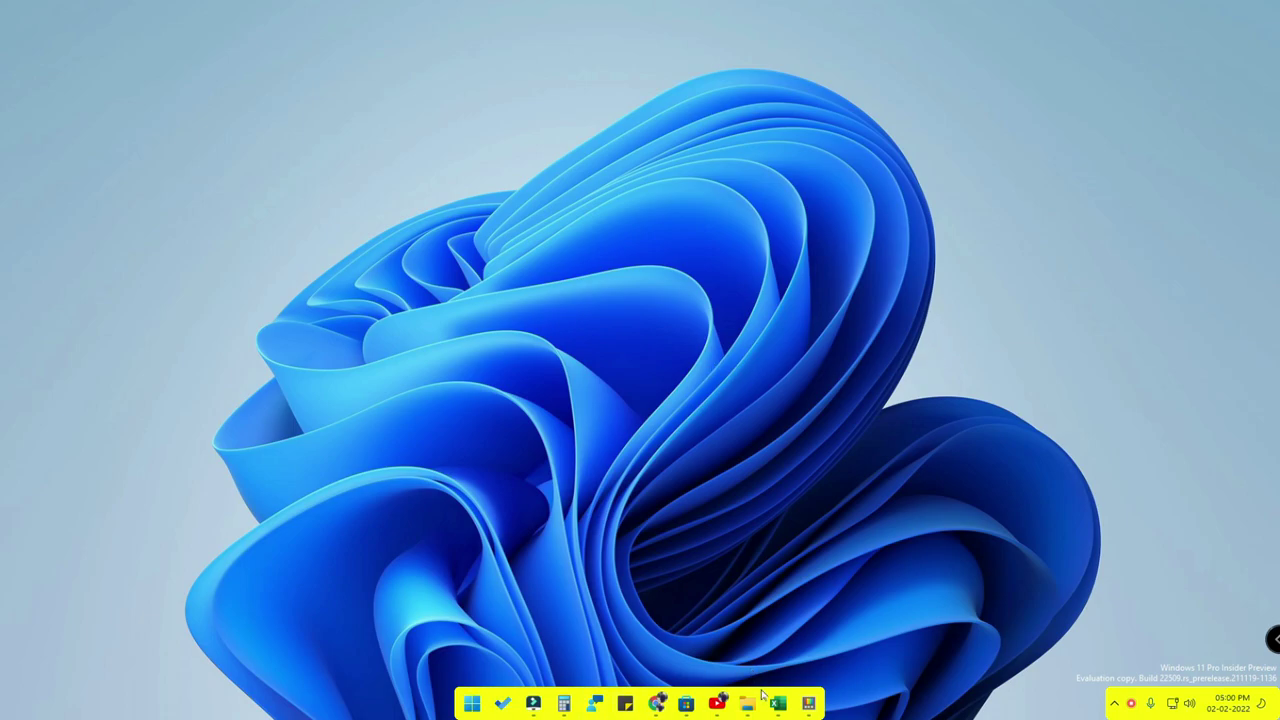
# Bring up the YouTube window, nudge it up and right, then bring Excel to the front.
pyautogui.click(719, 706)
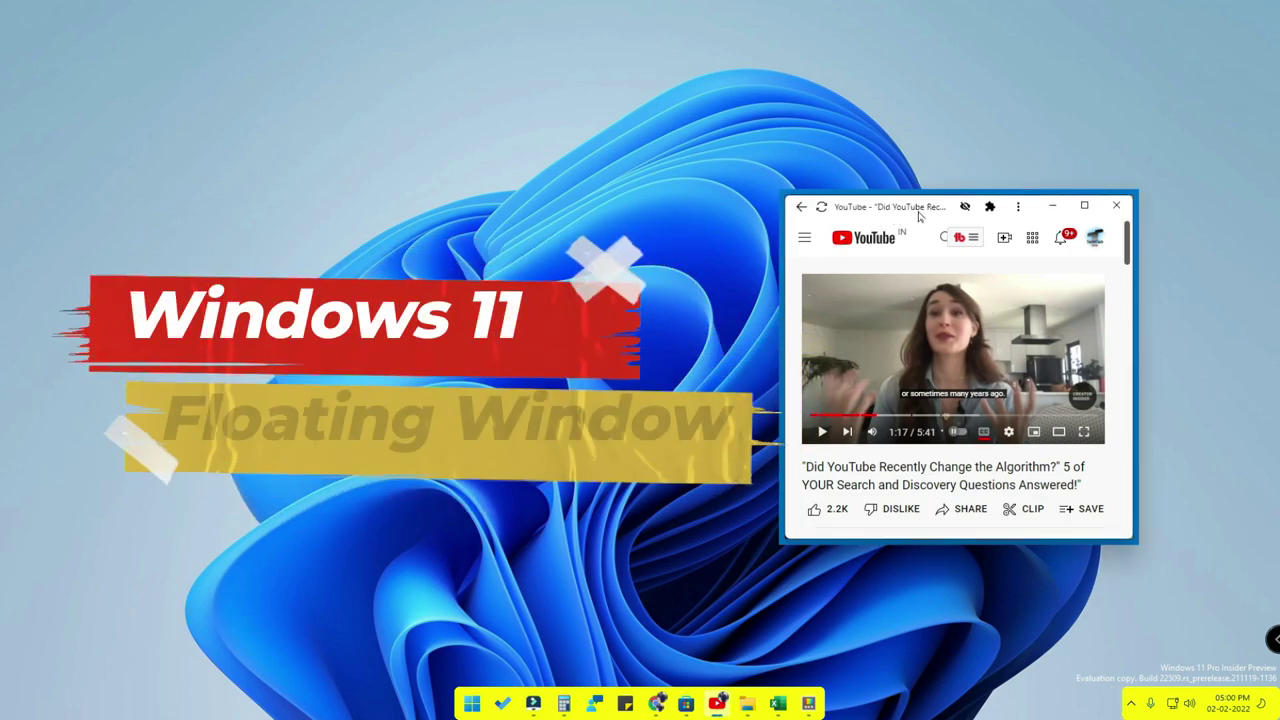
pyautogui.moveTo(896, 216)
pyautogui.mouseDown()
pyautogui.moveTo(966, 200)
pyautogui.moveTo(826, 232)
pyautogui.moveTo(888, 225)
pyautogui.mouseUp()
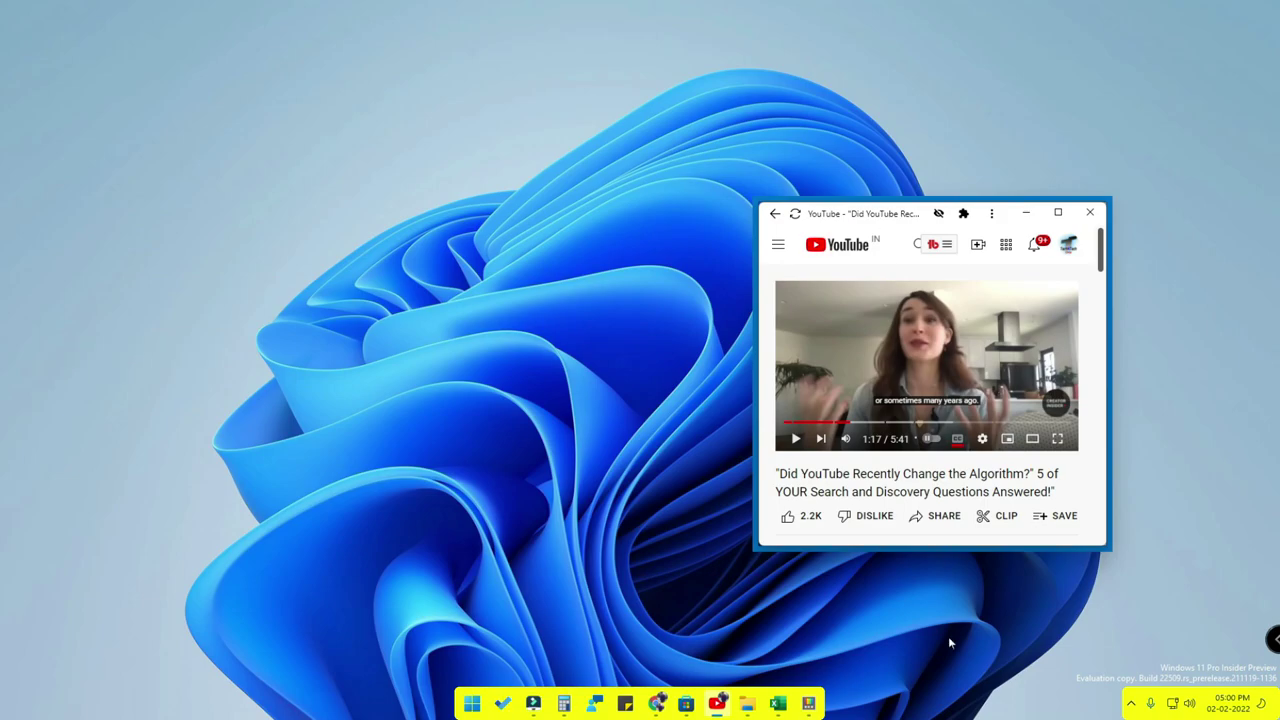
pyautogui.click(778, 703)
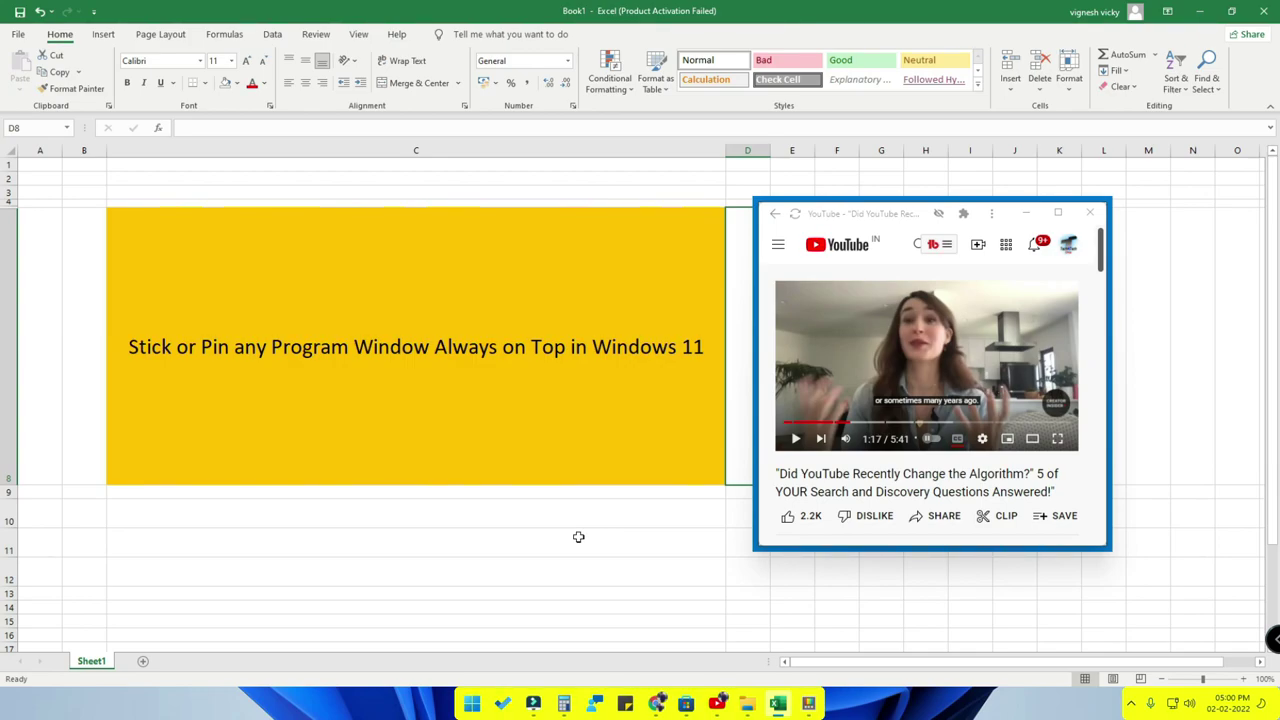
# Move the pinned YouTube window beside the banner and copy the yellow banner cell.
pyautogui.moveTo(903, 229); pyautogui.dragTo(957, 236)
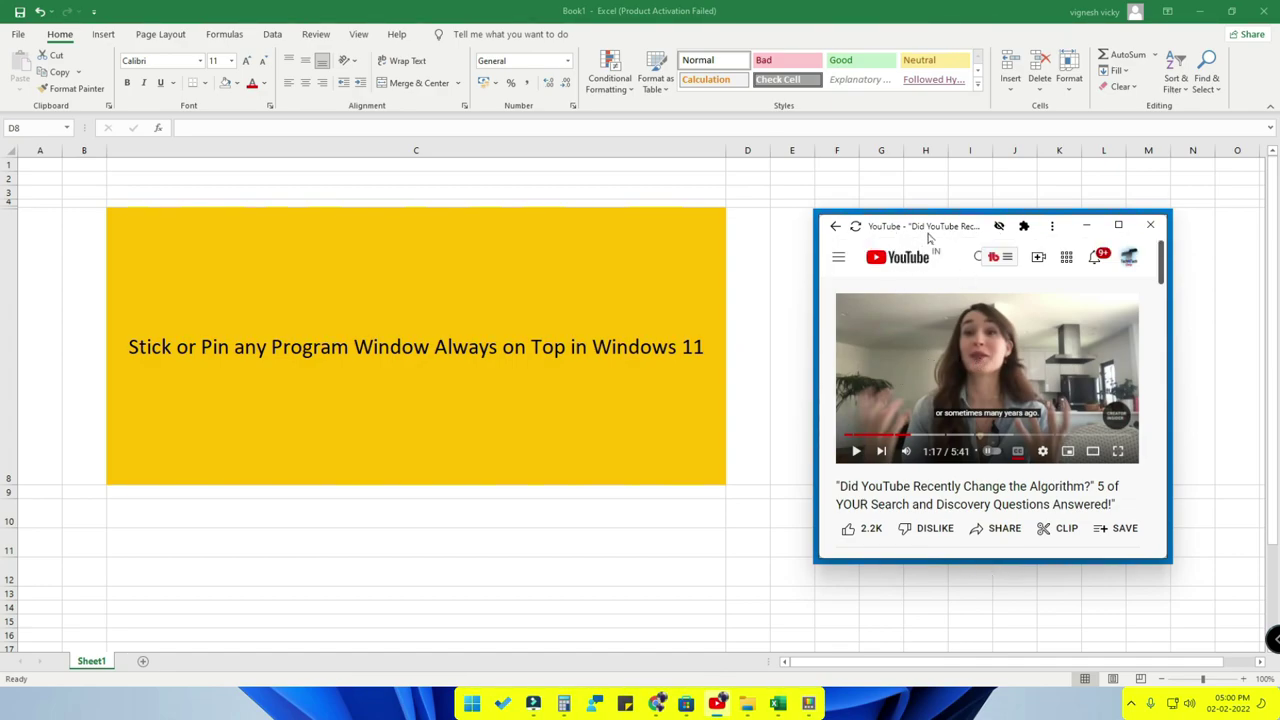
pyautogui.moveTo(928, 236)
pyautogui.mouseDown()
pyautogui.moveTo(877, 229)
pyautogui.moveTo(931, 236)
pyautogui.mouseUp()
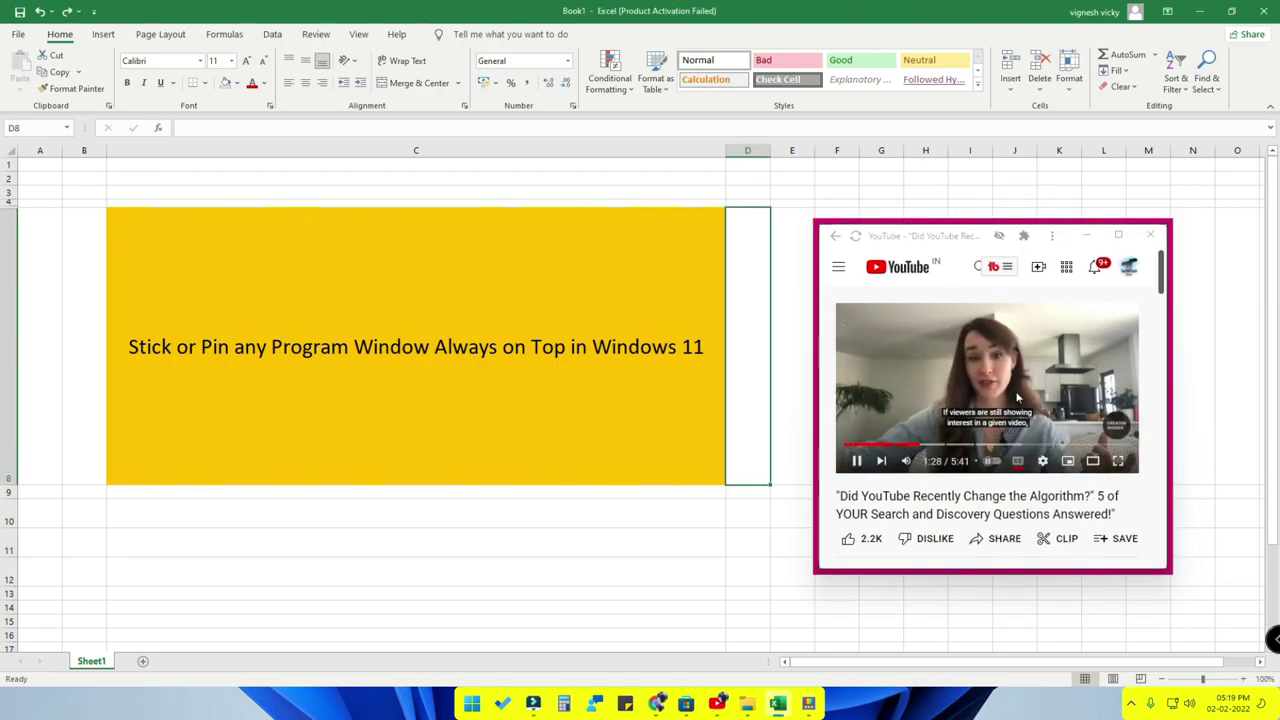
pyautogui.click(523, 402)
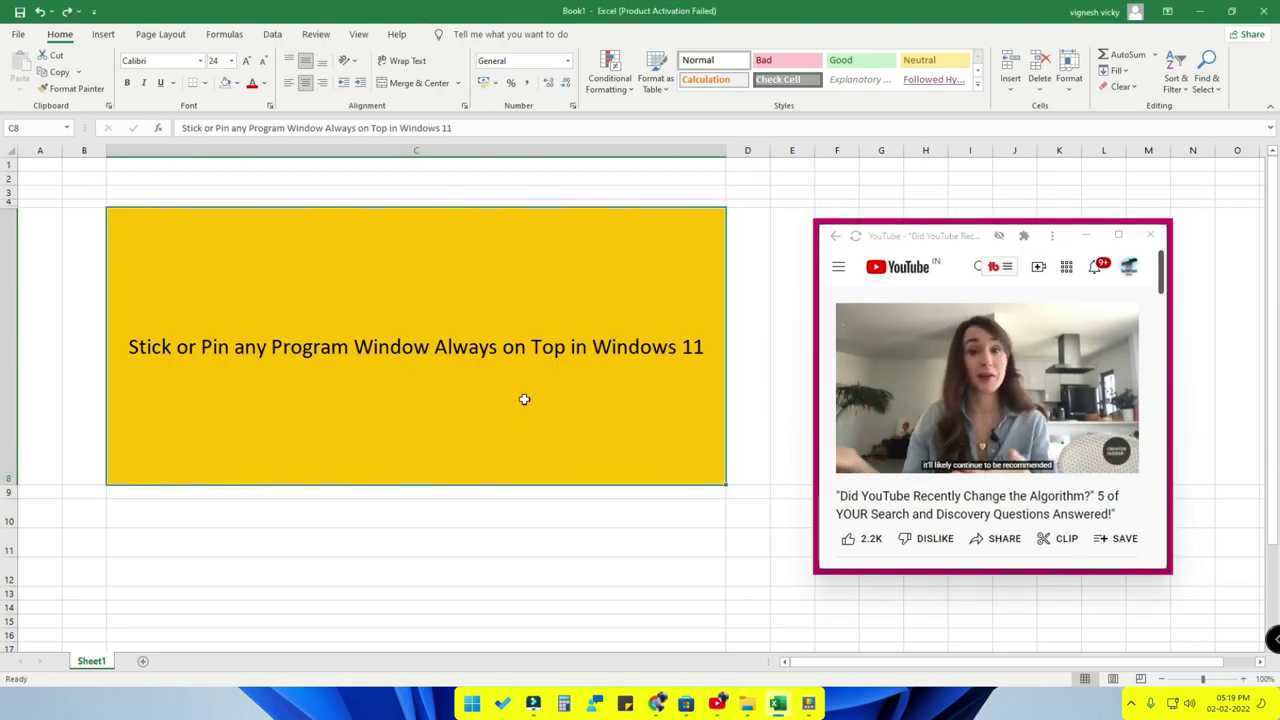
pyautogui.hotkey('ctrl', 'c')
# Paste the banner text into C10, C11 and C12, then end copy mode.
pyautogui.click(477, 522)
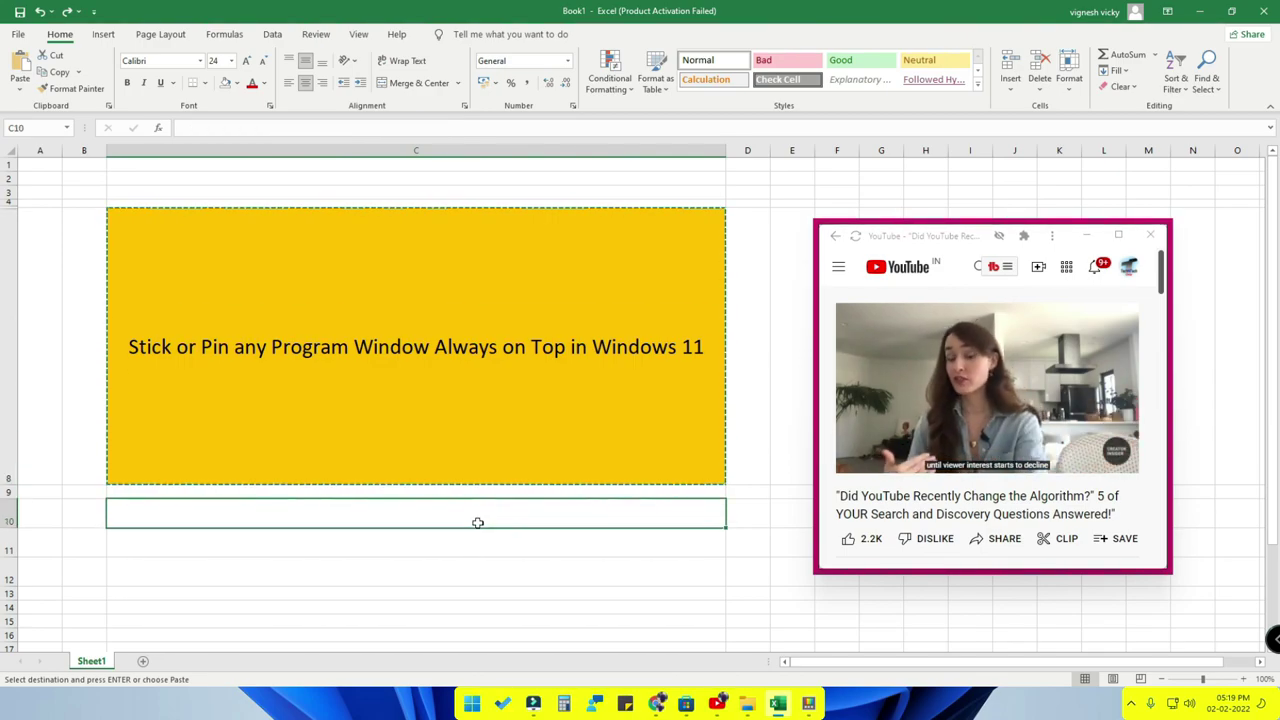
pyautogui.hotkey('ctrl', 'v')
pyautogui.click(470, 542)
pyautogui.hotkey('ctrl', 'v')
pyautogui.click(459, 570)
pyautogui.hotkey('ctrl', 'v')
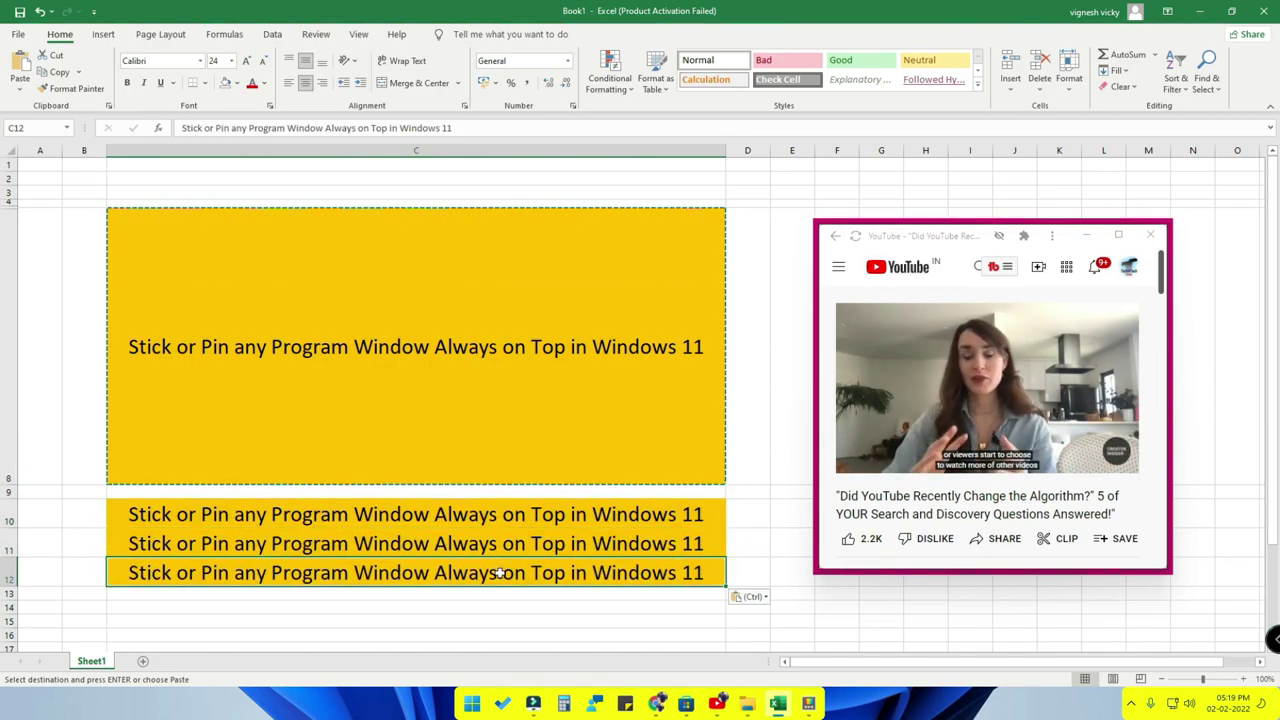
pyautogui.moveTo(930, 236); pyautogui.dragTo(917, 238)
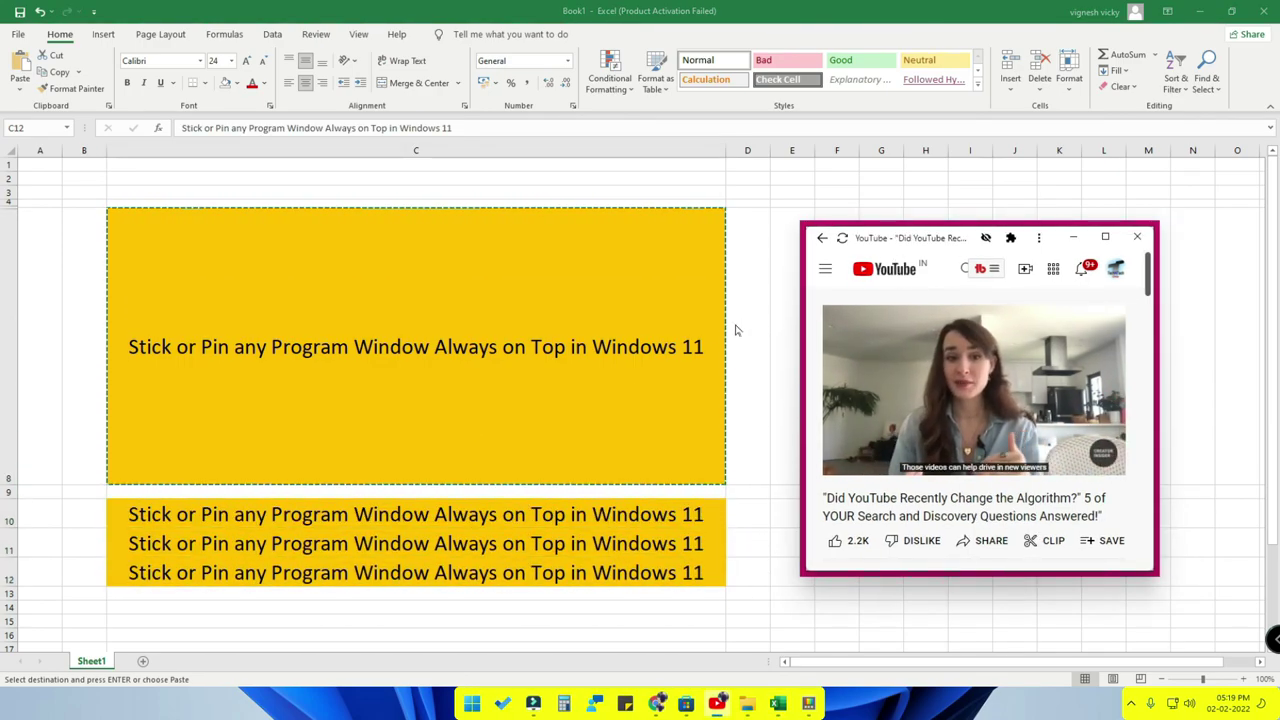
pyautogui.press('Escape')
pyautogui.click(910, 245)
# Unpin the YouTube window with Win+Ctrl+T and bring Excel in front of it.
pyautogui.moveTo(909, 246); pyautogui.dragTo(908, 241)
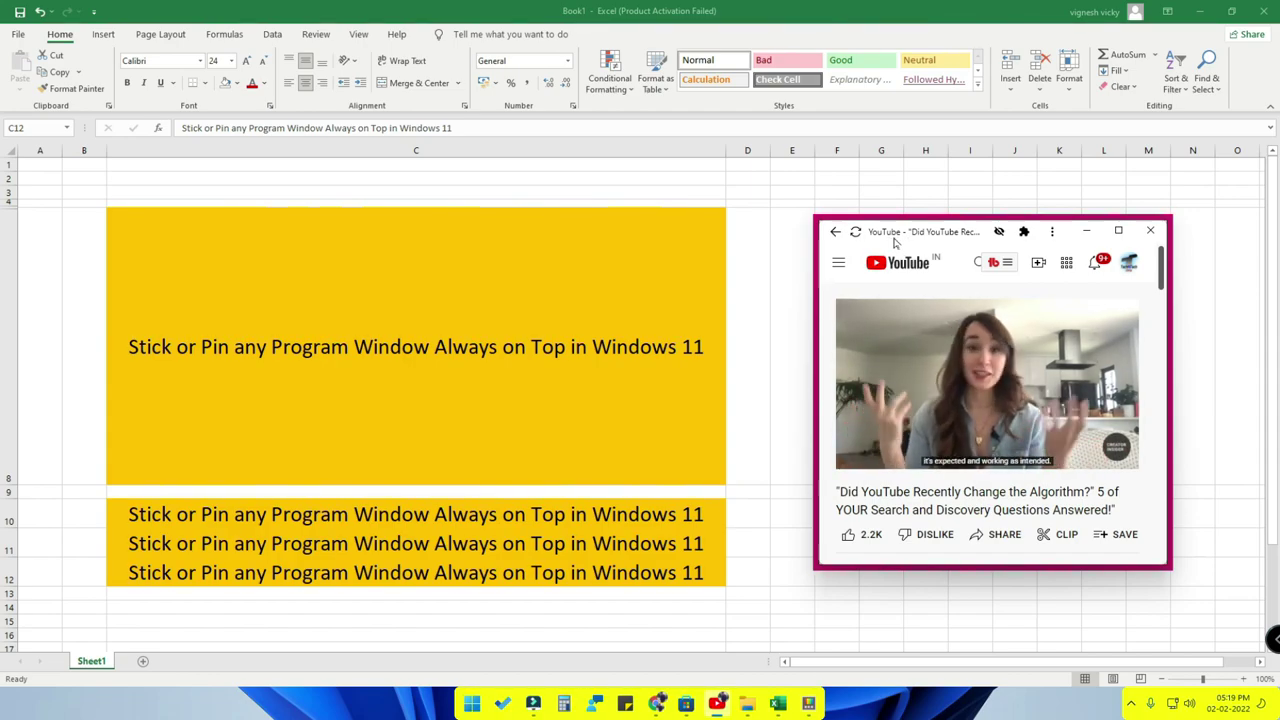
pyautogui.press('super+ctrl+t')
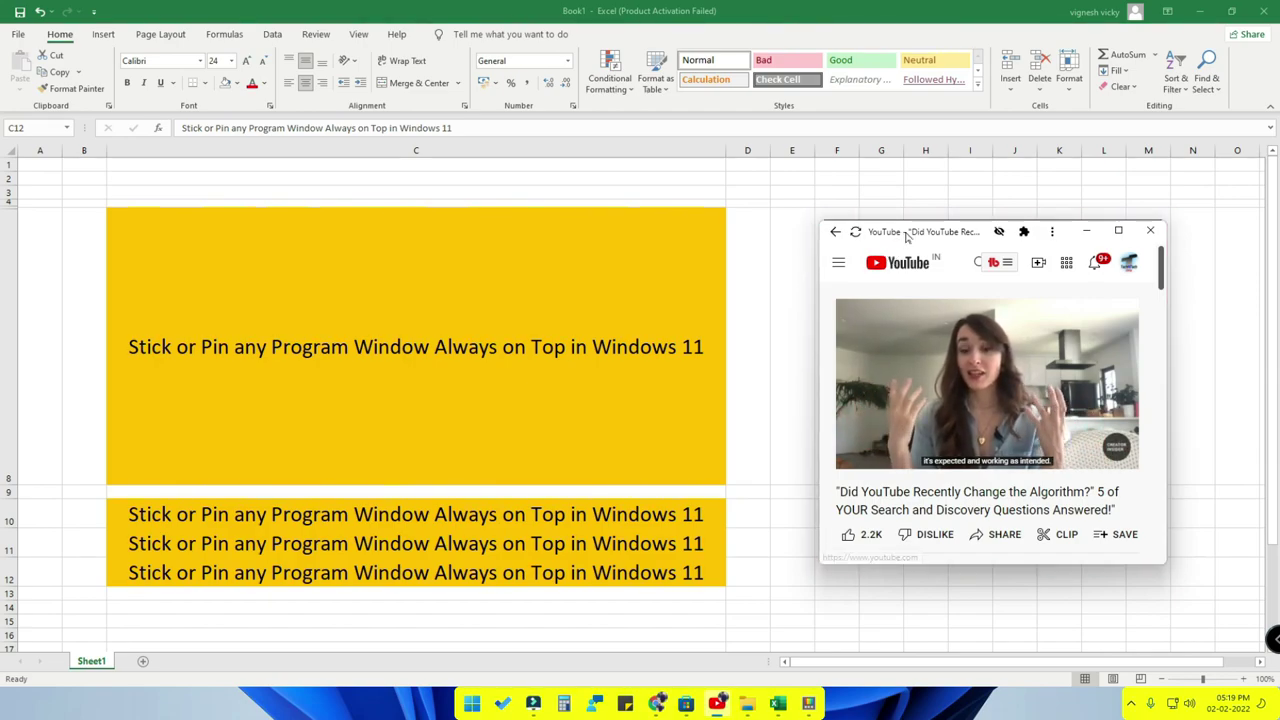
pyautogui.moveTo(906, 236)
pyautogui.mouseDown()
pyautogui.moveTo(866, 250)
pyautogui.moveTo(887, 239)
pyautogui.mouseUp()
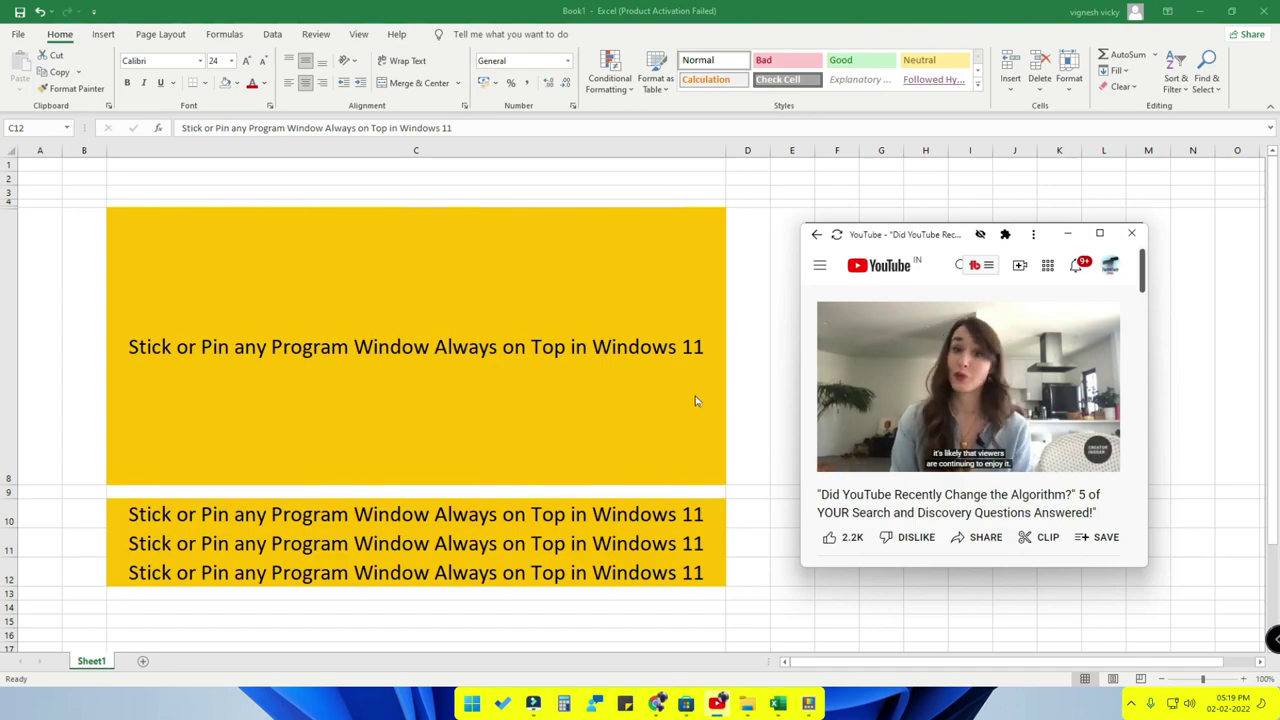
pyautogui.click(746, 393)
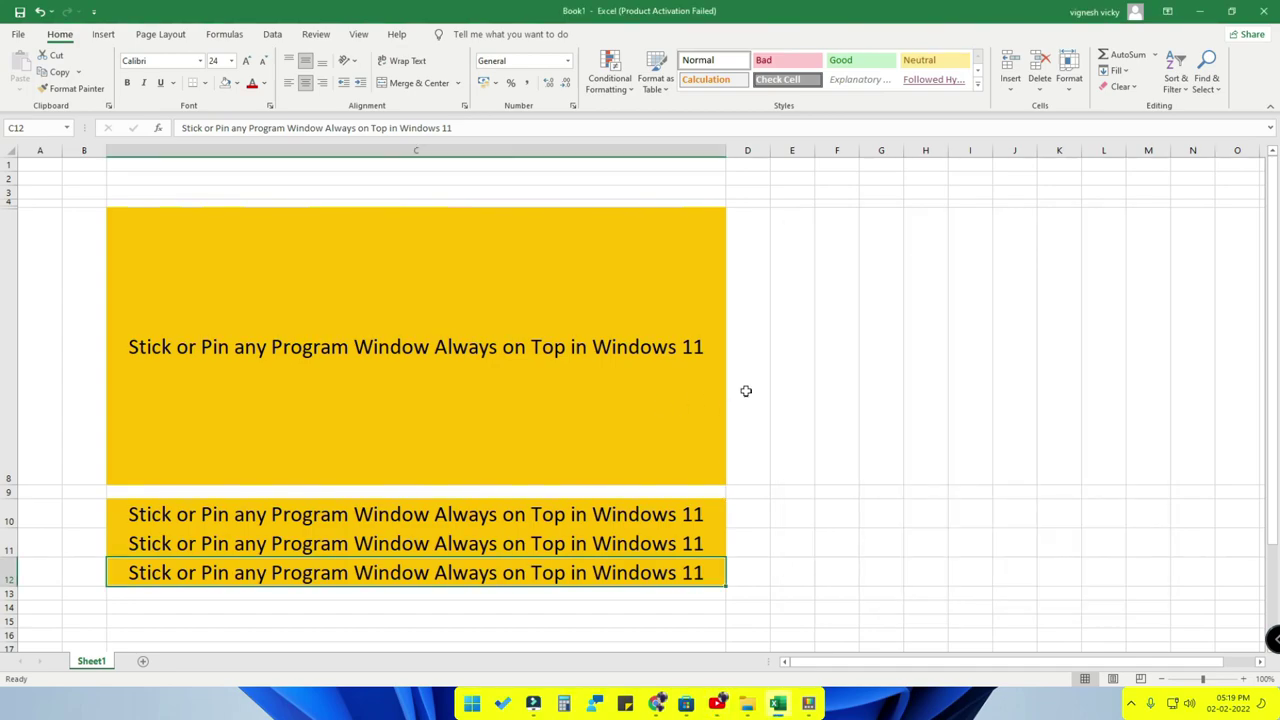
# Restore YouTube, re-pin it above Excel, then minimize everything with Win+D.
pyautogui.click(719, 704)
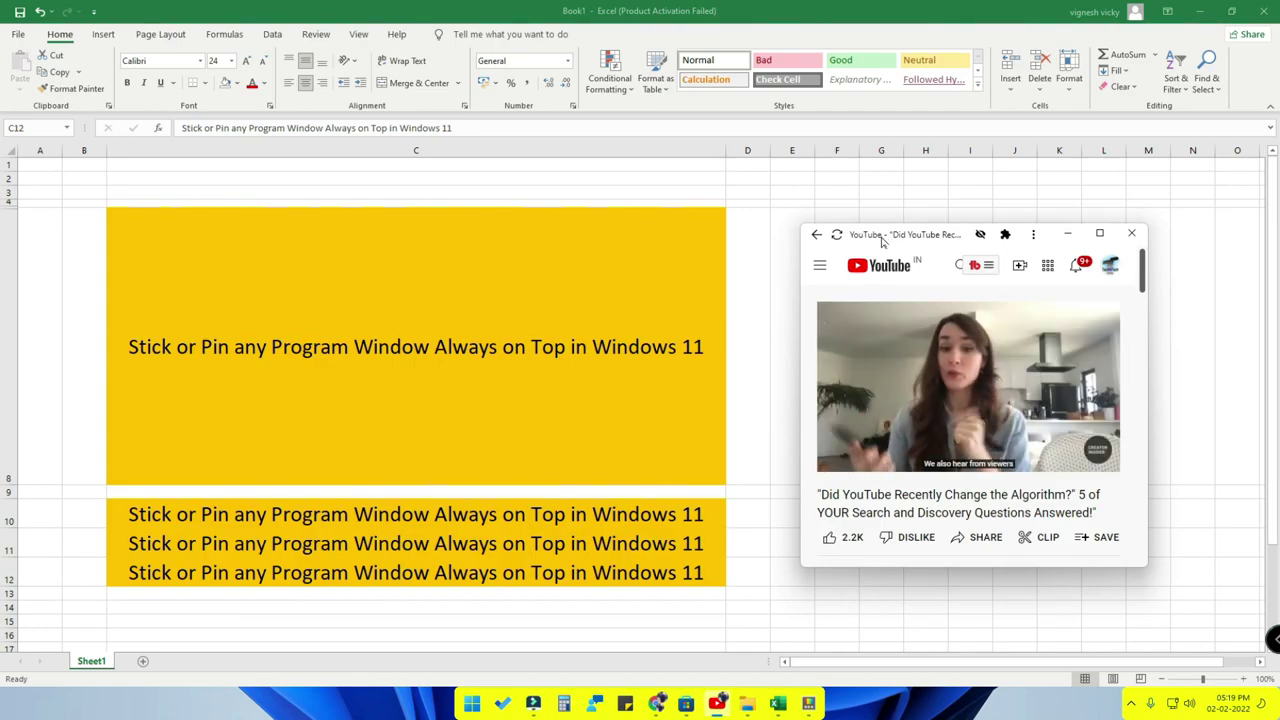
pyautogui.press('super+ctrl+t')
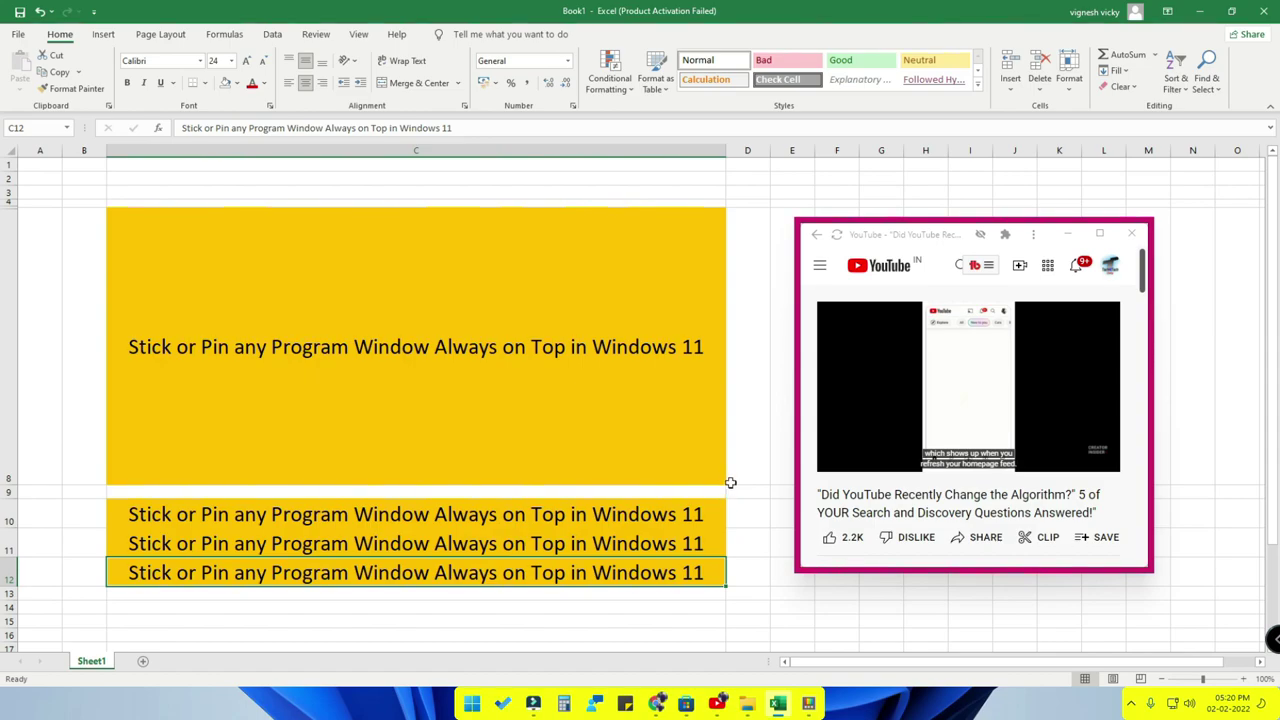
pyautogui.click(576, 600)
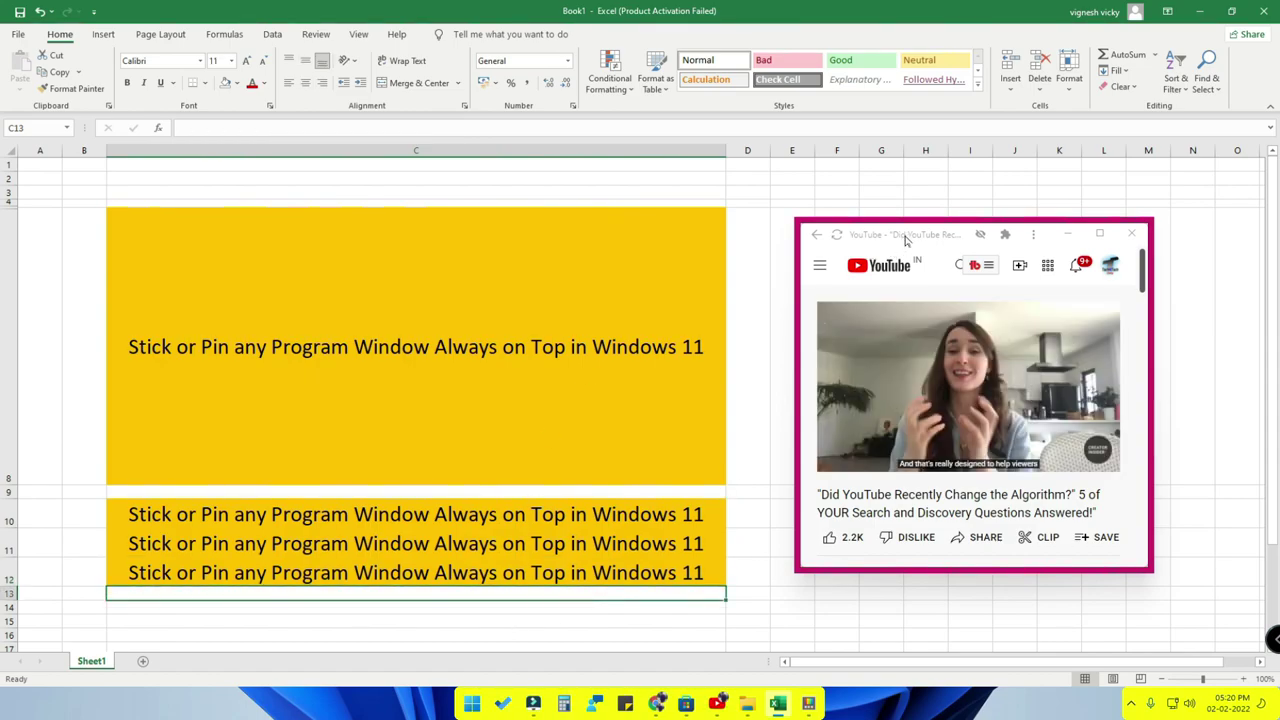
pyautogui.moveTo(907, 240); pyautogui.dragTo(904, 245)
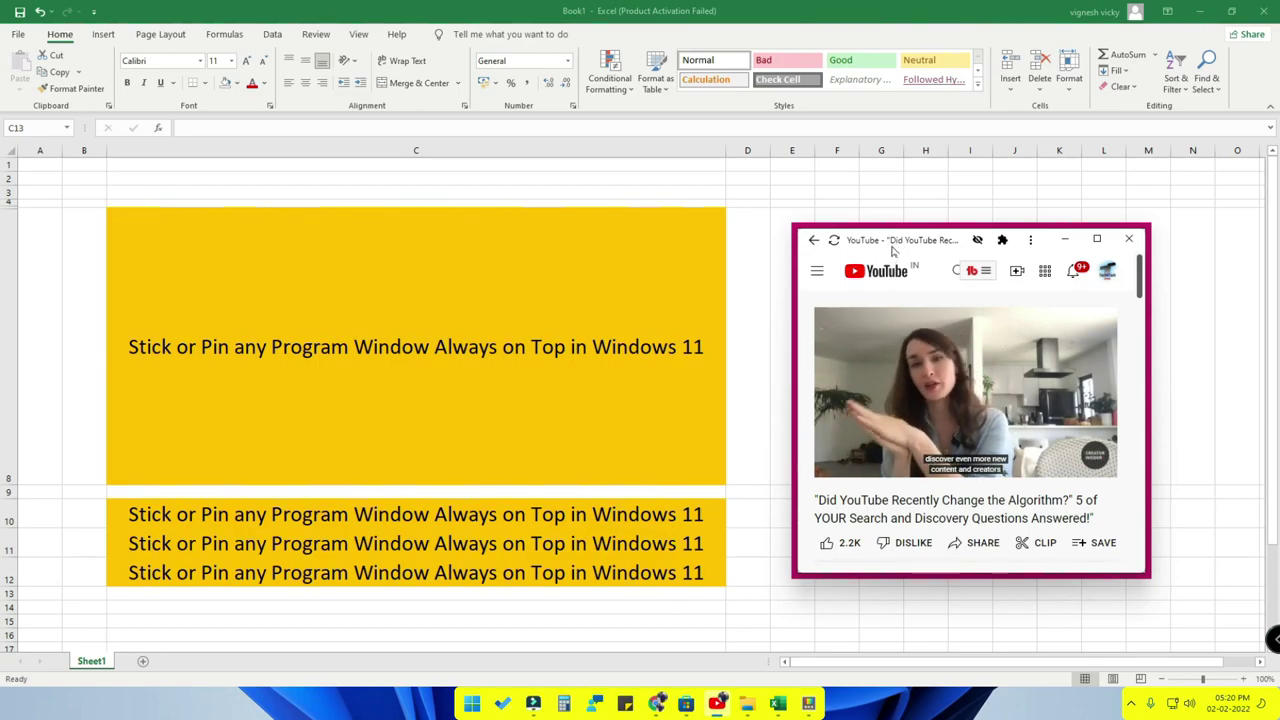
pyautogui.press('super+d')
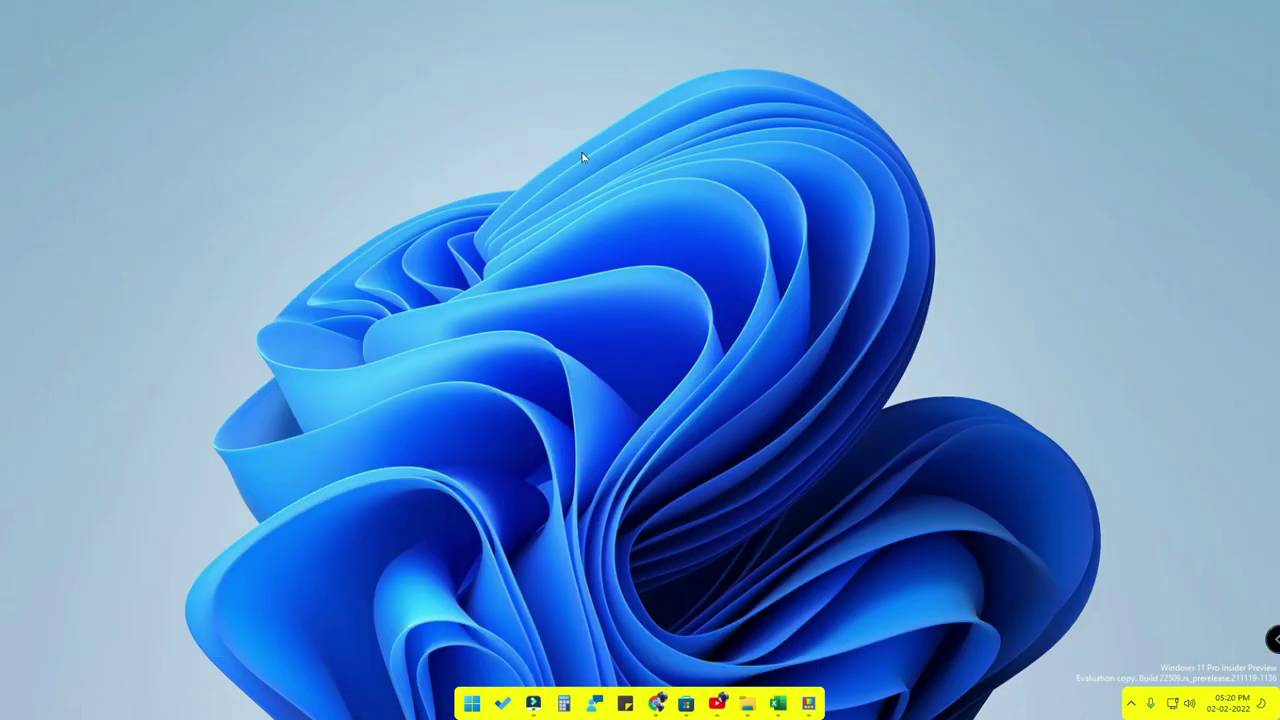
pyautogui.rightClick(579, 151)
pyautogui.click(630, 200)
pyautogui.click(686, 704)
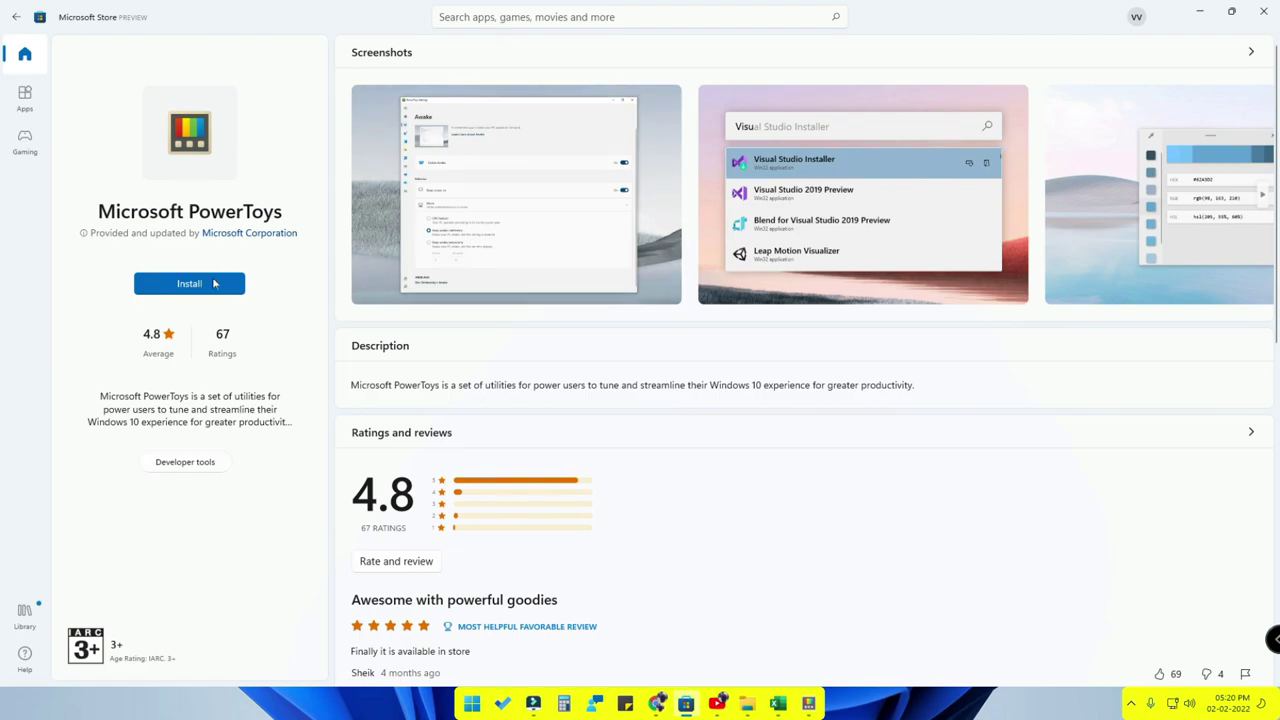
pyautogui.click(1199, 11)
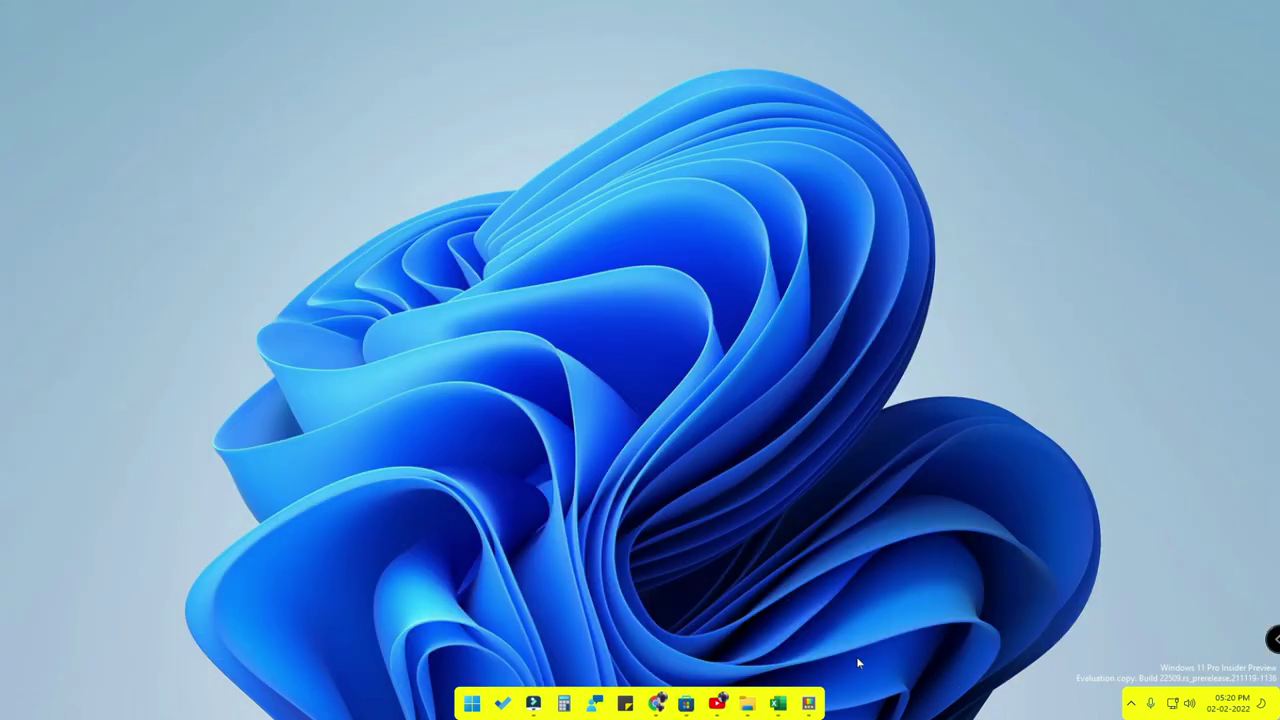
# Change the Always On Top activation shortcut from Ctrl+Shift+A to Shift+S and save it.
pyautogui.click(809, 703)
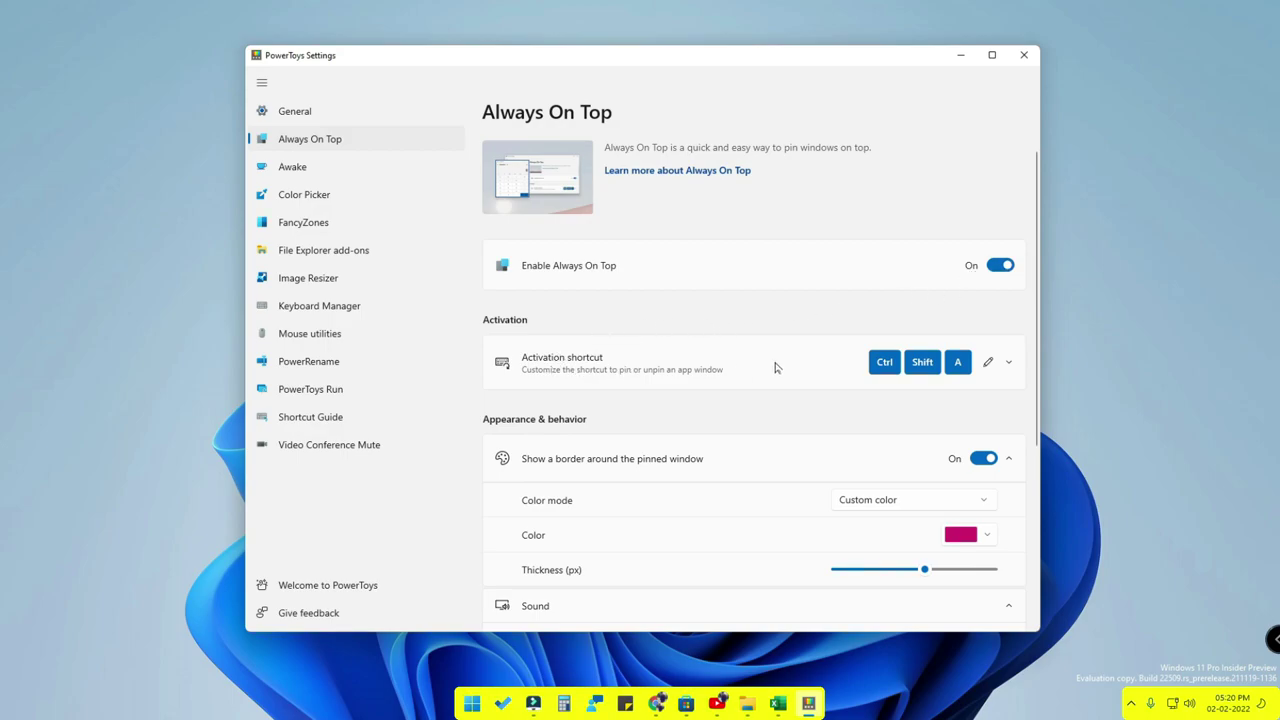
pyautogui.click(988, 364)
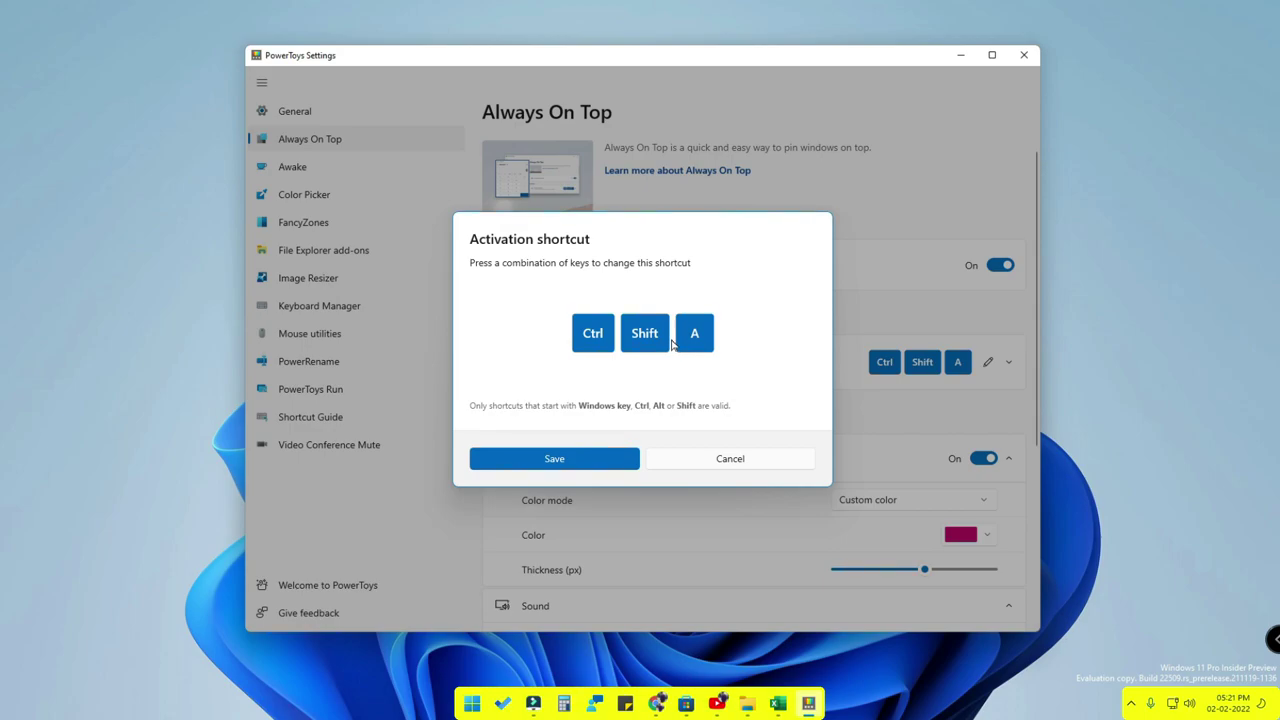
pyautogui.press('shift')
pyautogui.hotkey('shift', 's')
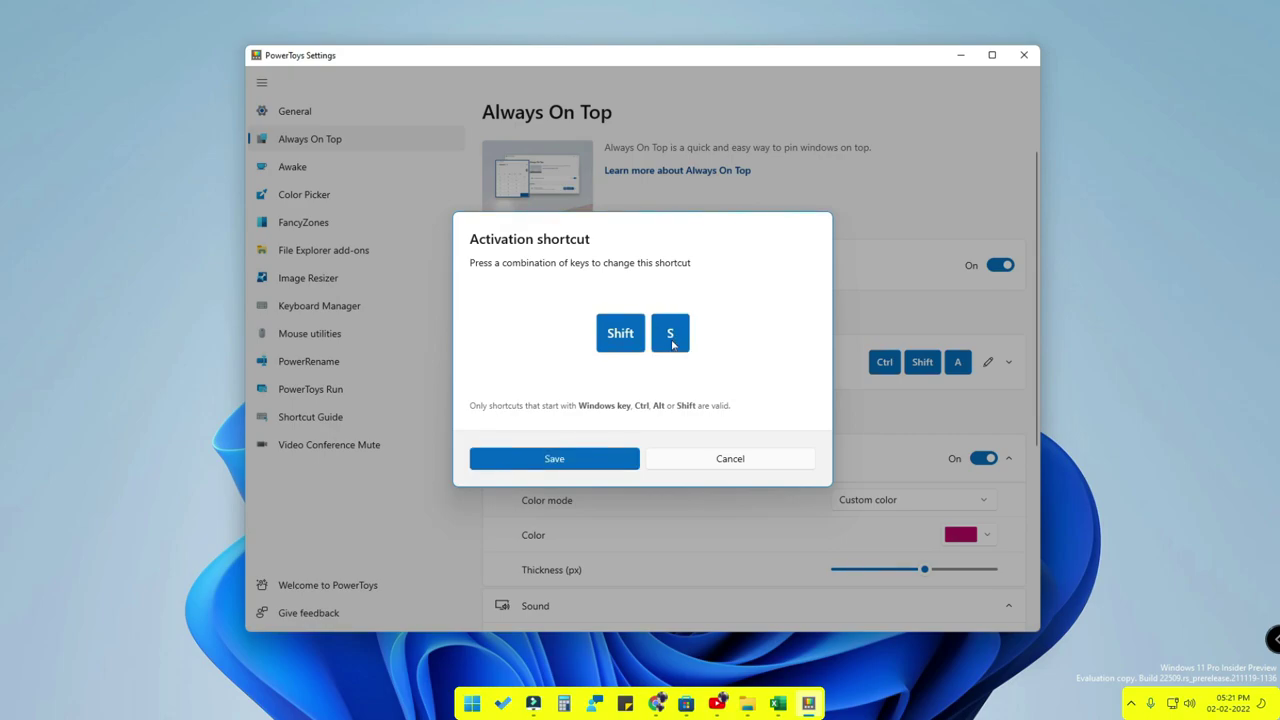
pyautogui.click(574, 460)
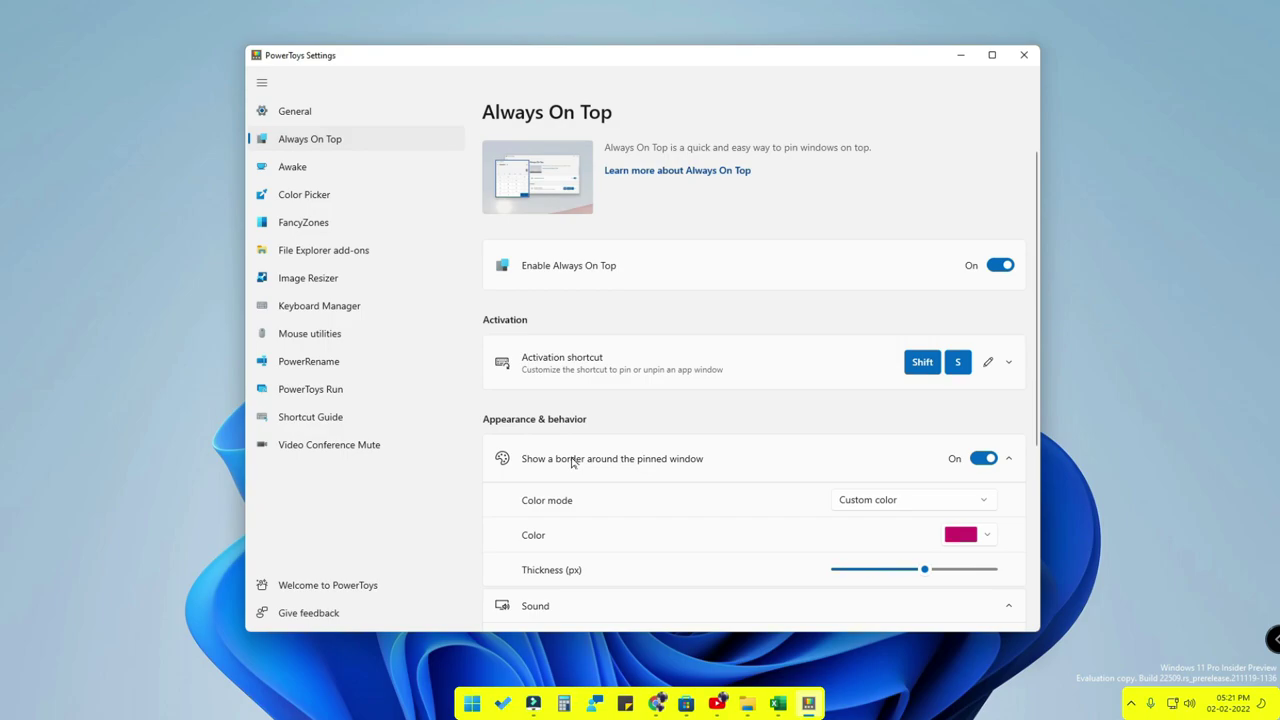
# Pin the PowerToys Settings window with Shift+S, drag it, and toggle pinning off and on repeatedly.
pyautogui.hotkey('shift', 's')
pyautogui.moveTo(472, 77)
pyautogui.mouseDown()
pyautogui.moveTo(434, 83)
pyautogui.moveTo(459, 80)
pyautogui.mouseUp()
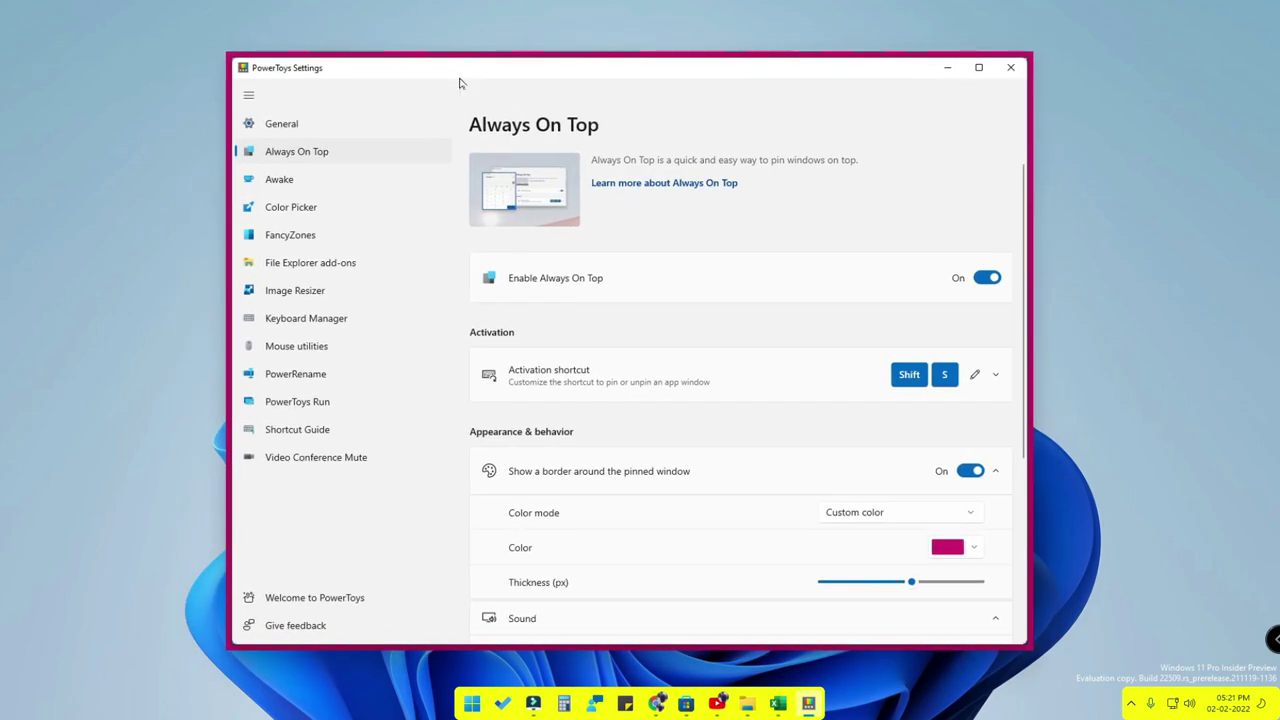
pyautogui.moveTo(486, 80); pyautogui.dragTo(507, 81)
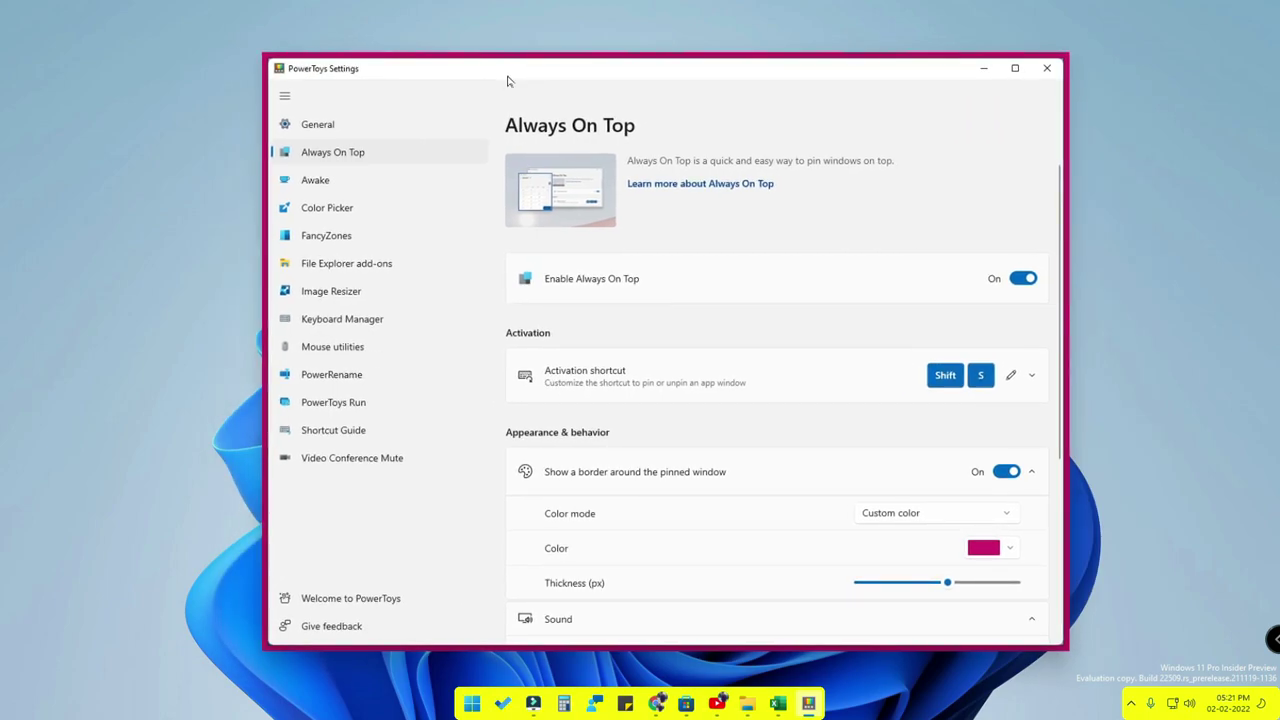
pyautogui.hotkey('shift', 's')
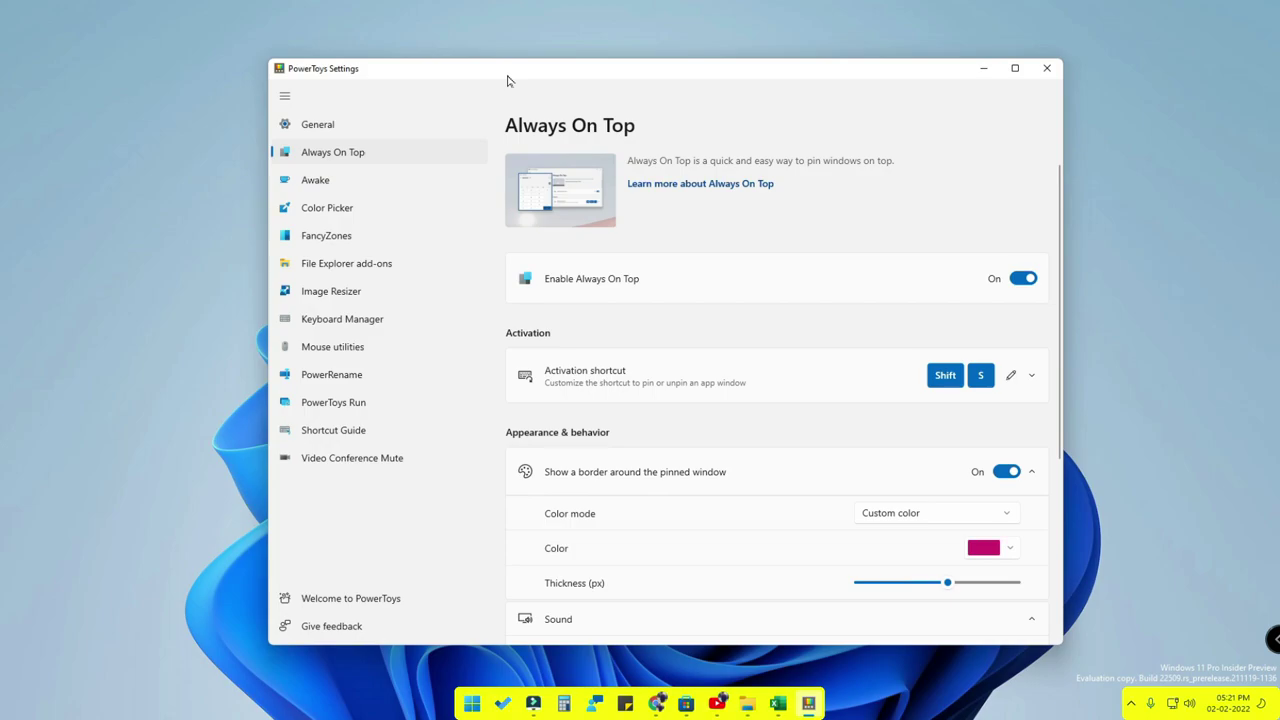
pyautogui.moveTo(509, 78); pyautogui.dragTo(506, 78)
pyautogui.hotkey('shift', 's')
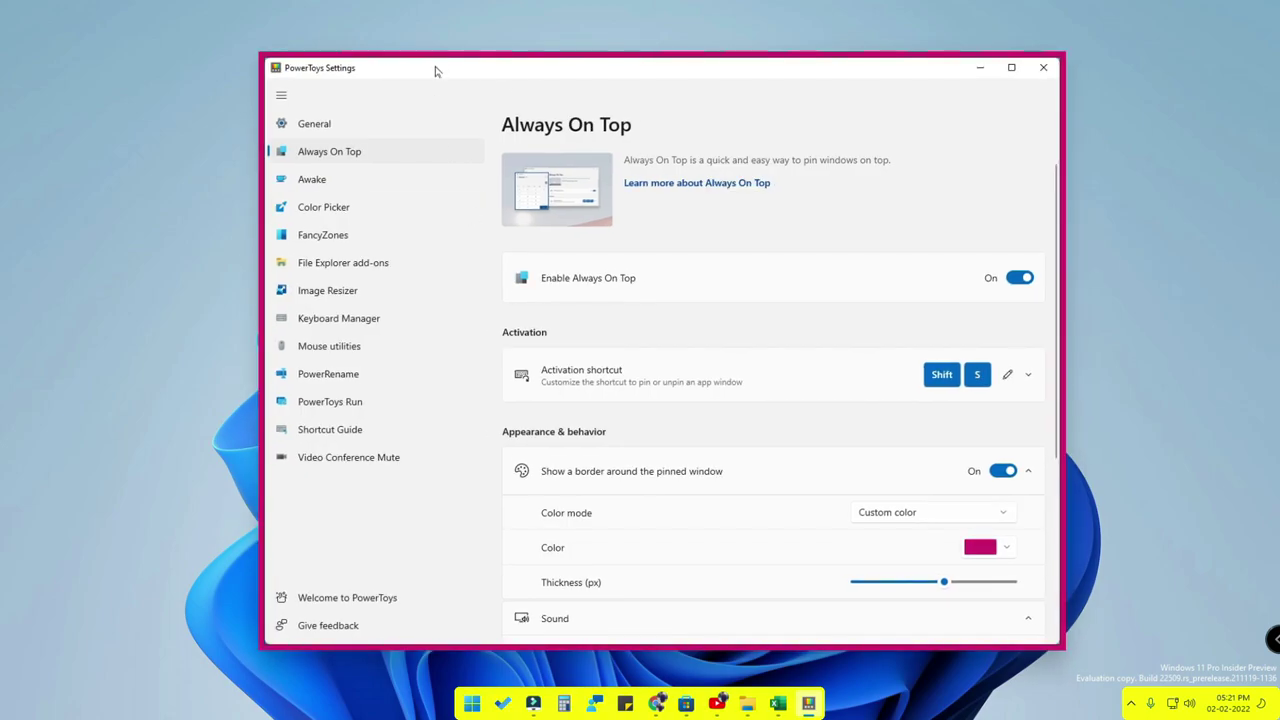
pyautogui.moveTo(430, 77); pyautogui.dragTo(418, 78)
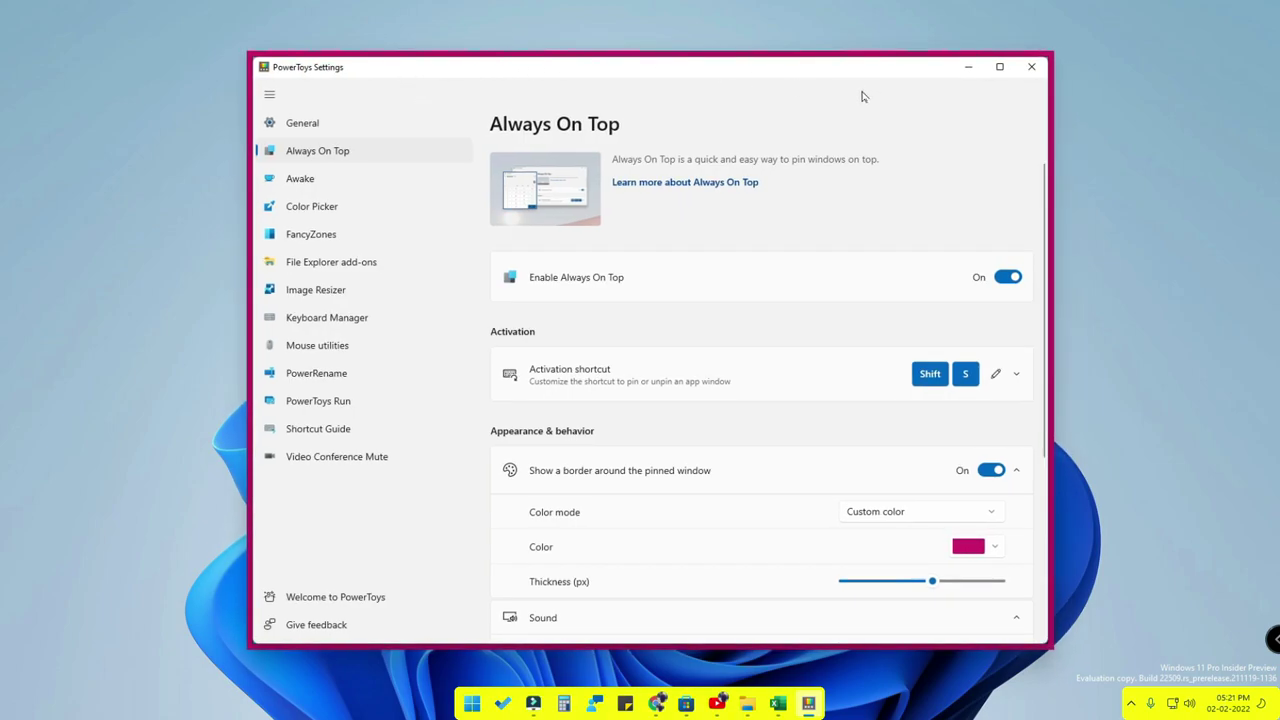
pyautogui.hotkey('shift', 's')
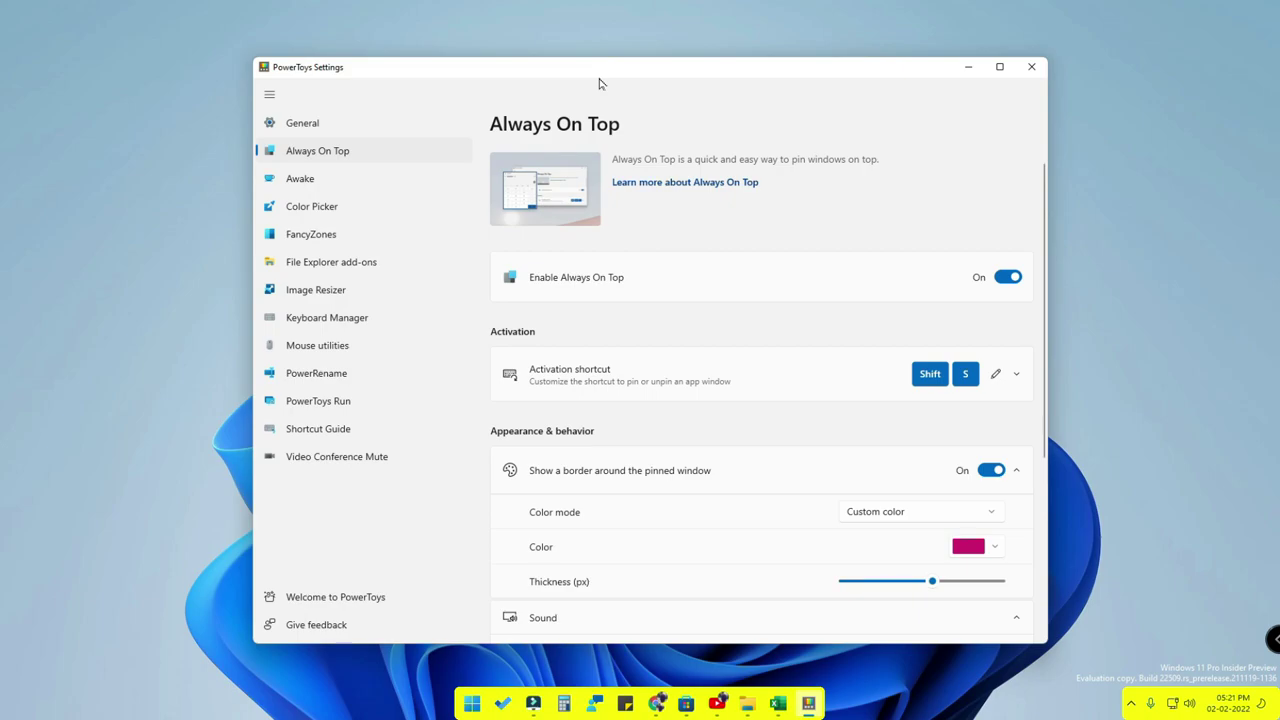
pyautogui.hotkey('shift', 's')
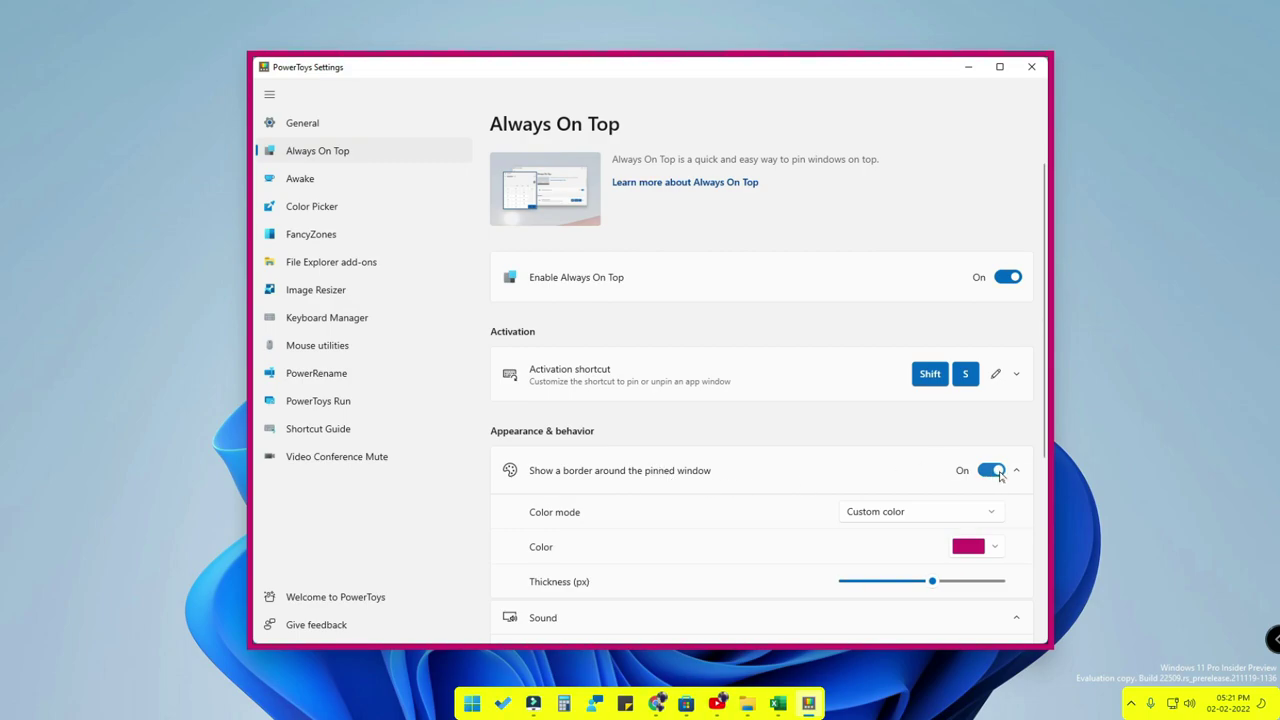
# Switch the border Color mode to Windows default, then back to Custom color.
pyautogui.click(893, 513)
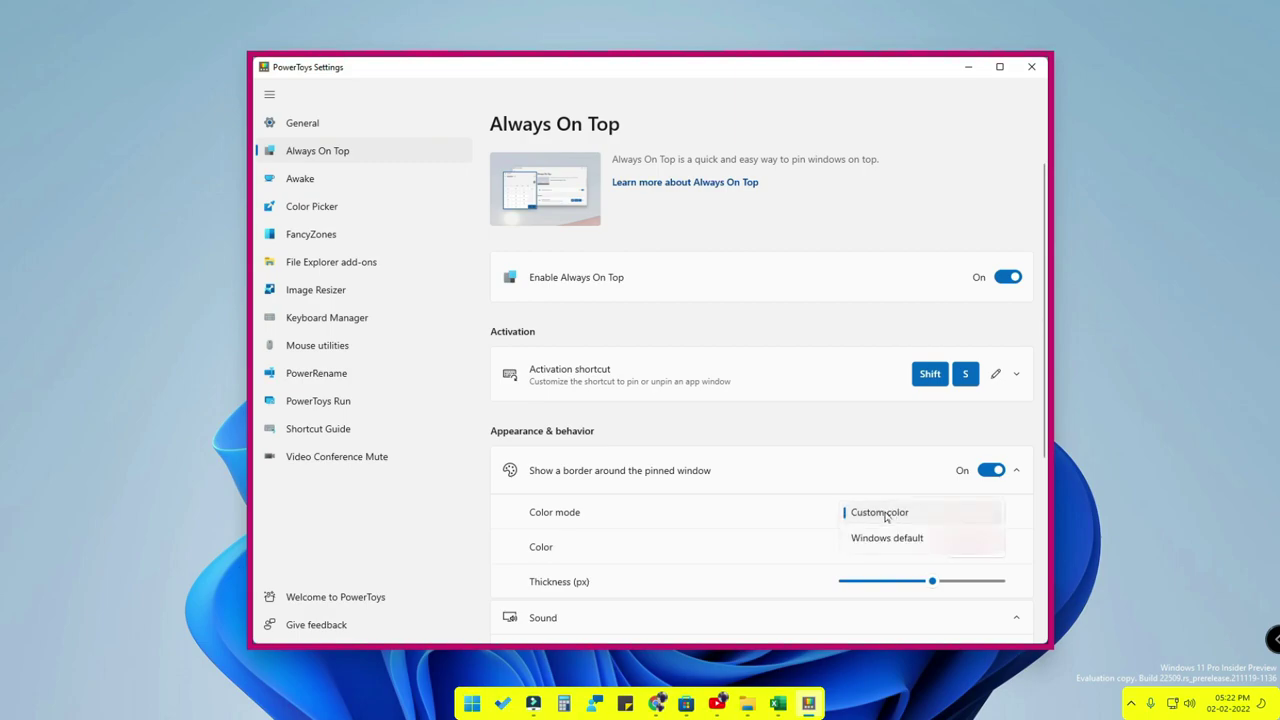
pyautogui.click(892, 535)
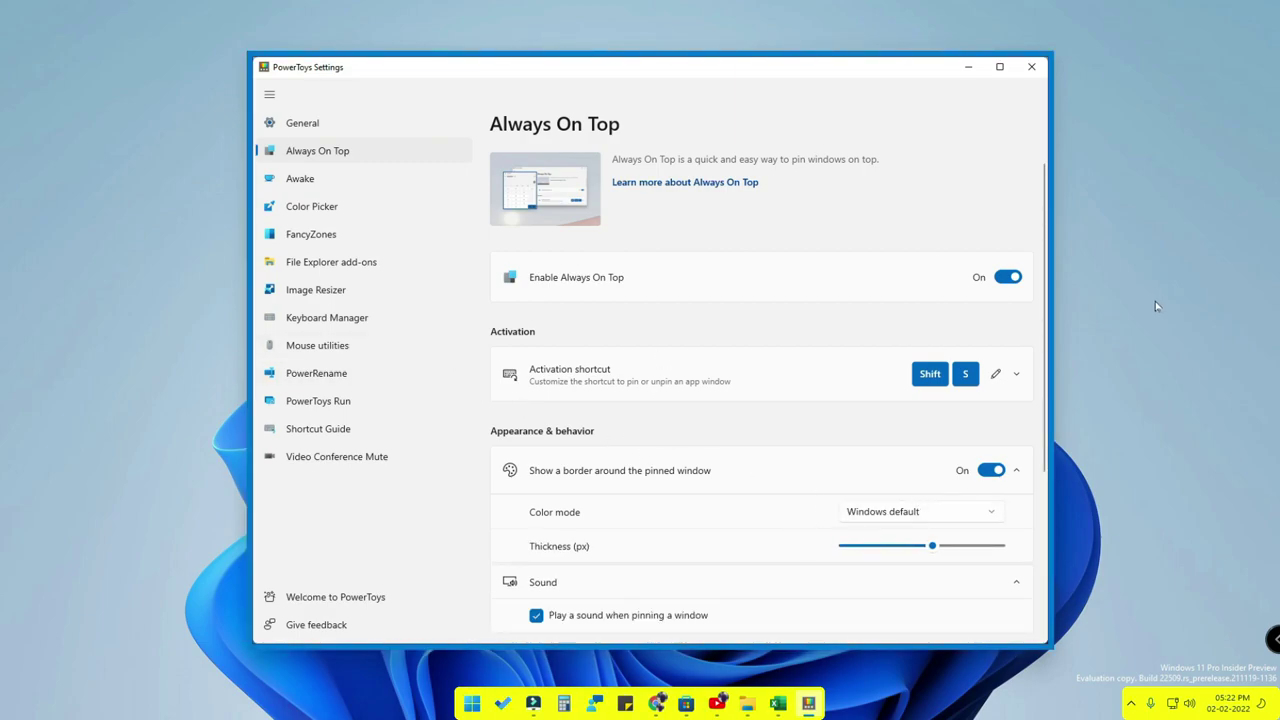
pyautogui.click(901, 516)
pyautogui.click(899, 487)
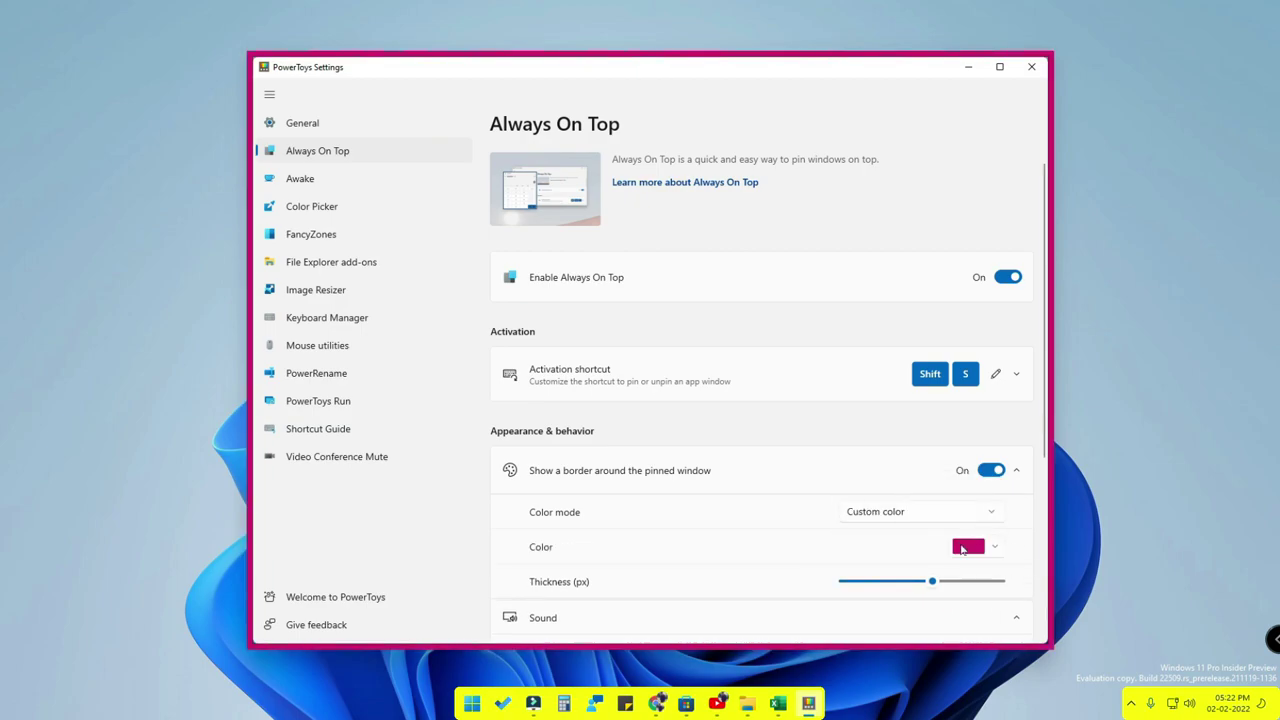
# Pick gold #CC9D39 as the border colour and widen the thickness to about 14 px.
pyautogui.click(964, 548)
pyautogui.click(976, 232)
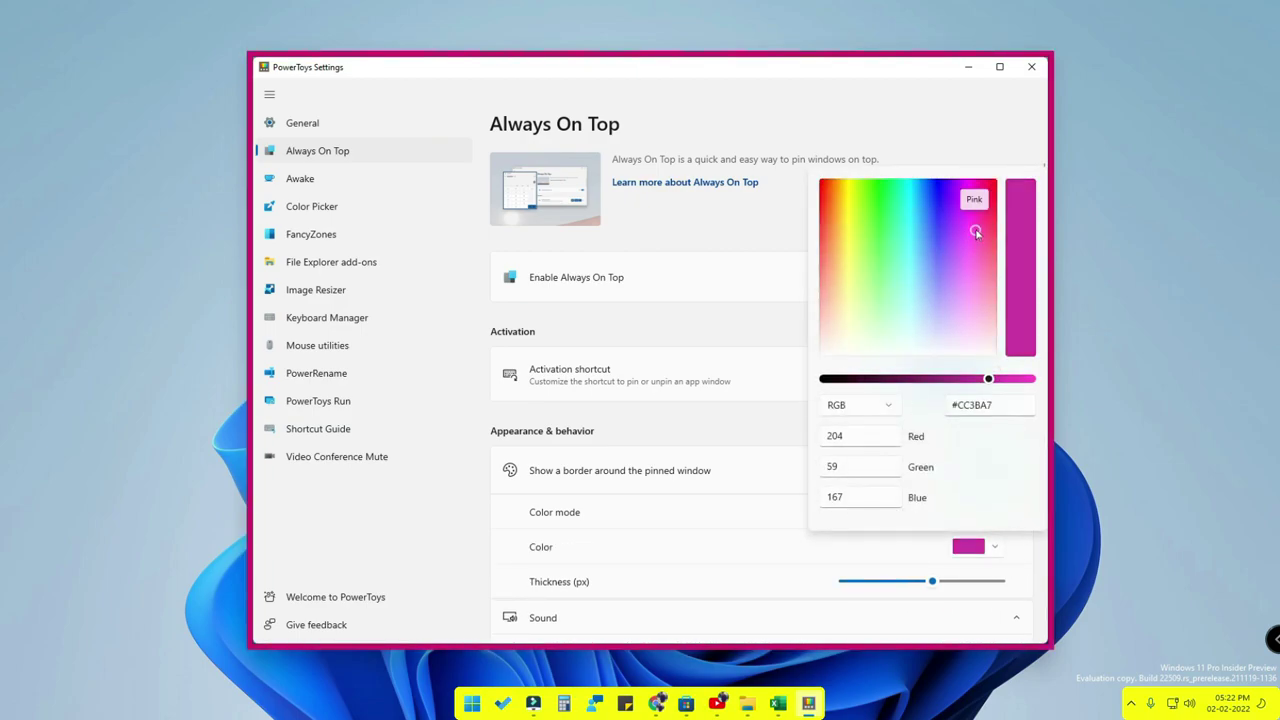
pyautogui.click(839, 229)
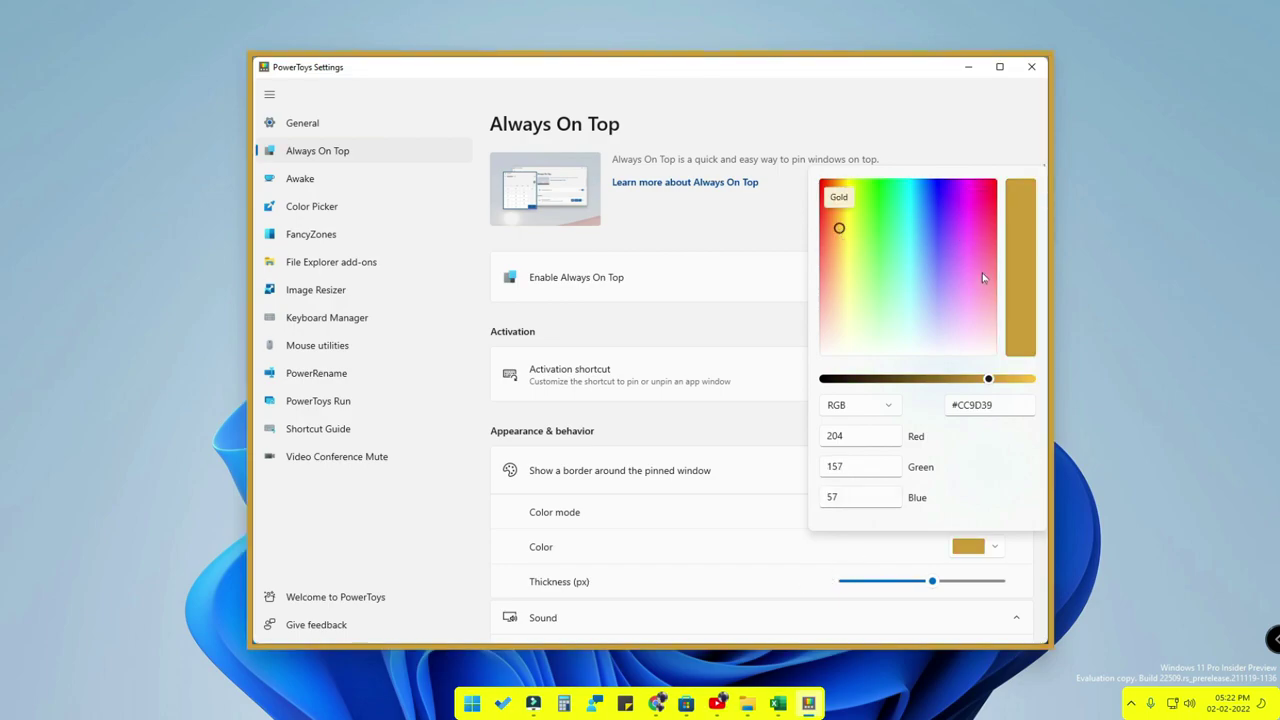
pyautogui.click(681, 541)
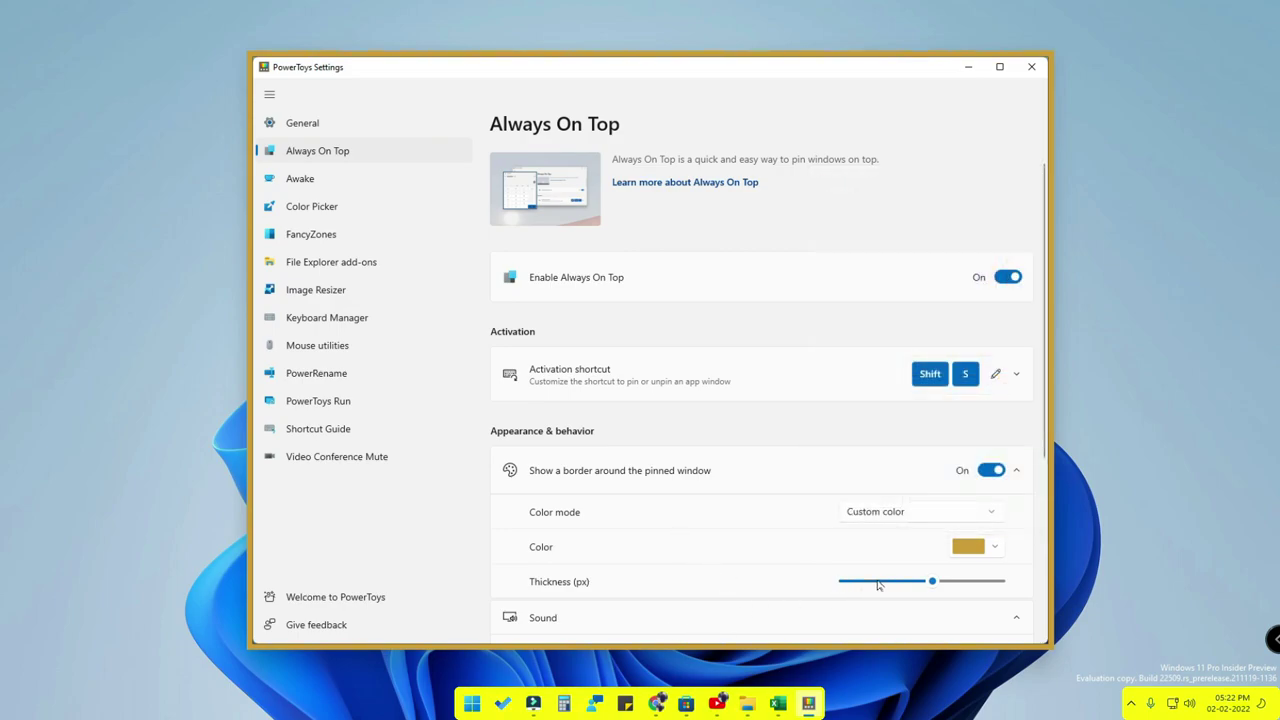
pyautogui.moveTo(932, 581)
pyautogui.mouseDown()
pyautogui.moveTo(955, 586)
pyautogui.moveTo(903, 584)
pyautogui.moveTo(926, 585)
pyautogui.mouseUp()
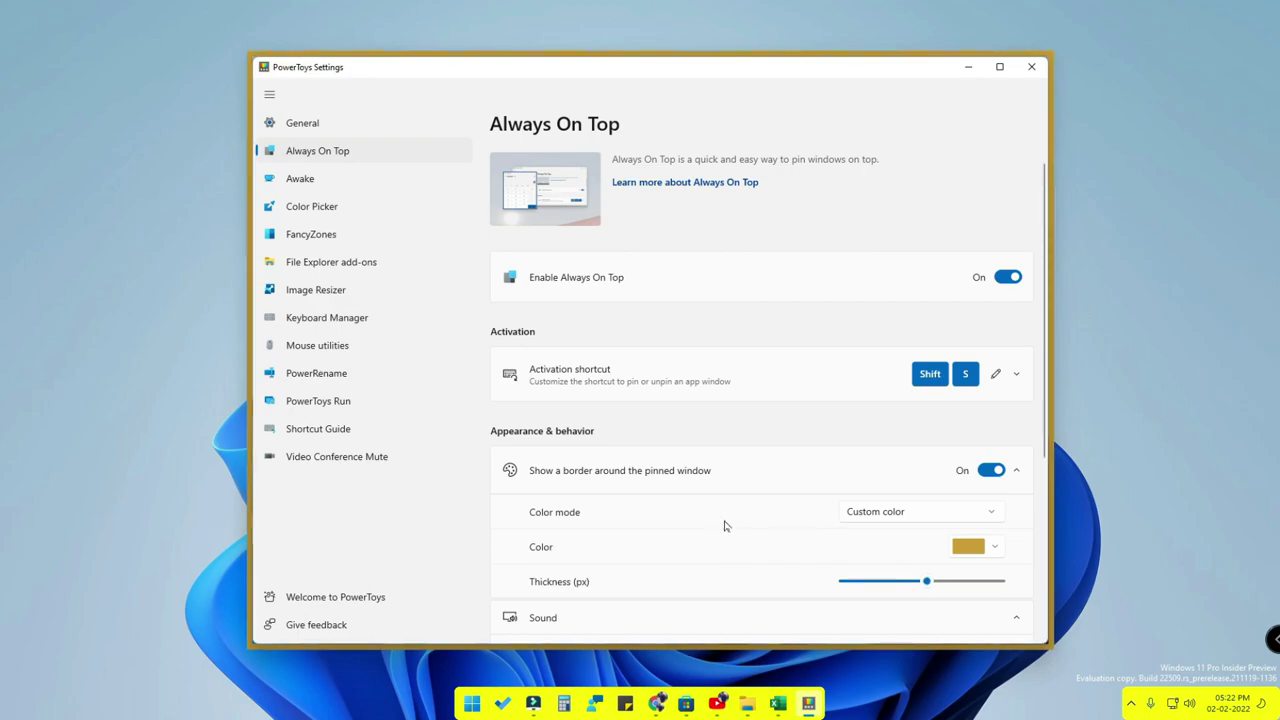
pyautogui.moveTo(926, 581); pyautogui.dragTo(925, 588)
# Scroll to the Sound and Excluded apps options, and toggle pinning to check the gold border.
pyautogui.scroll(-3, 705, 470)
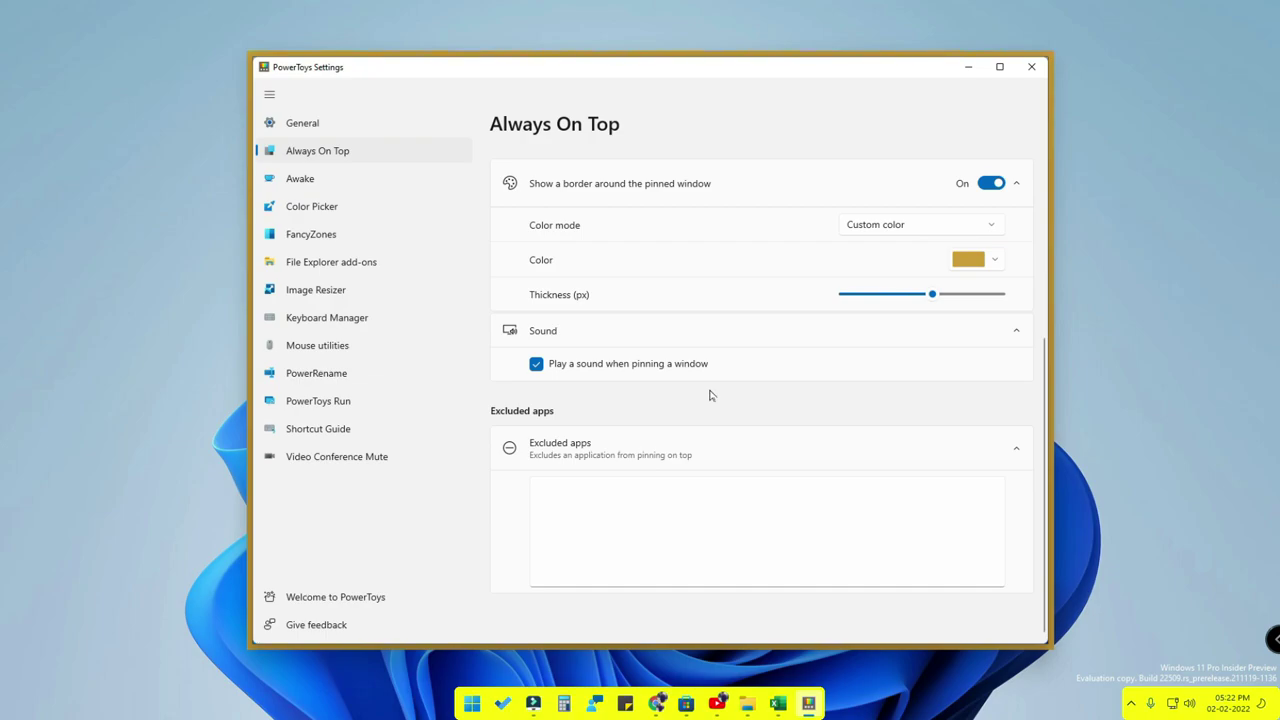
pyautogui.press('super+ctrl+t')
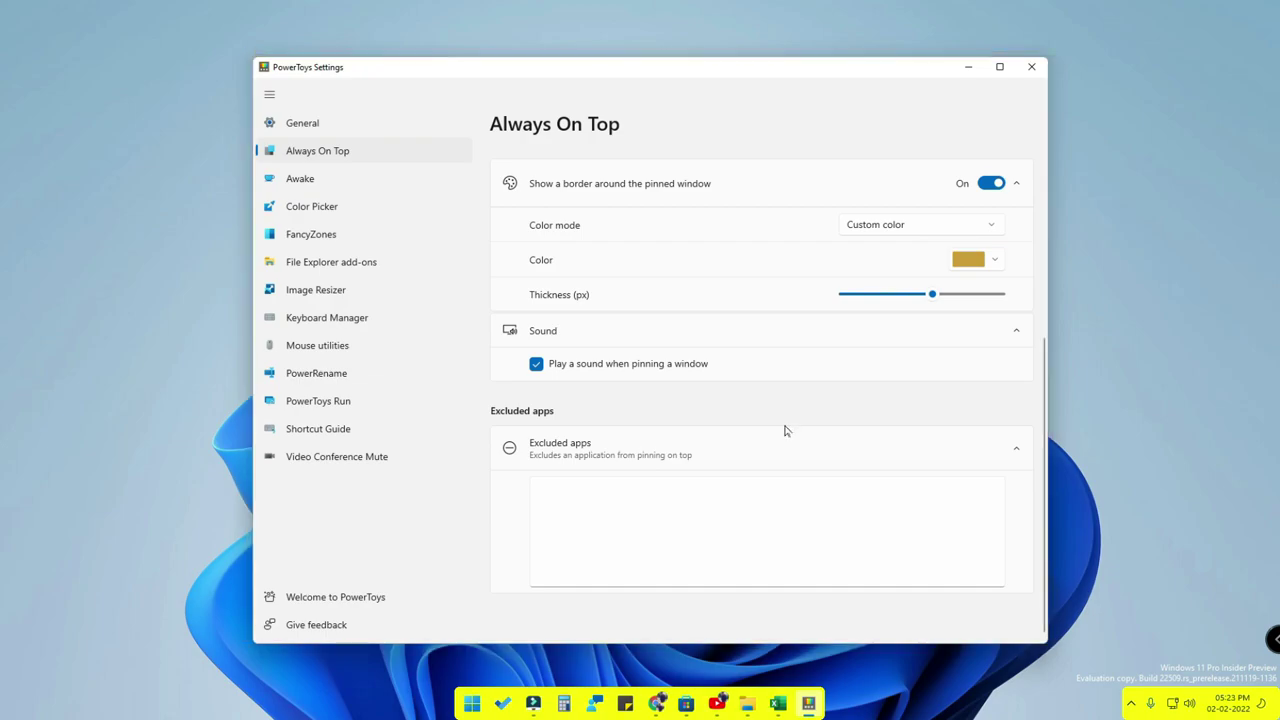
pyautogui.press('super+ctrl+t')
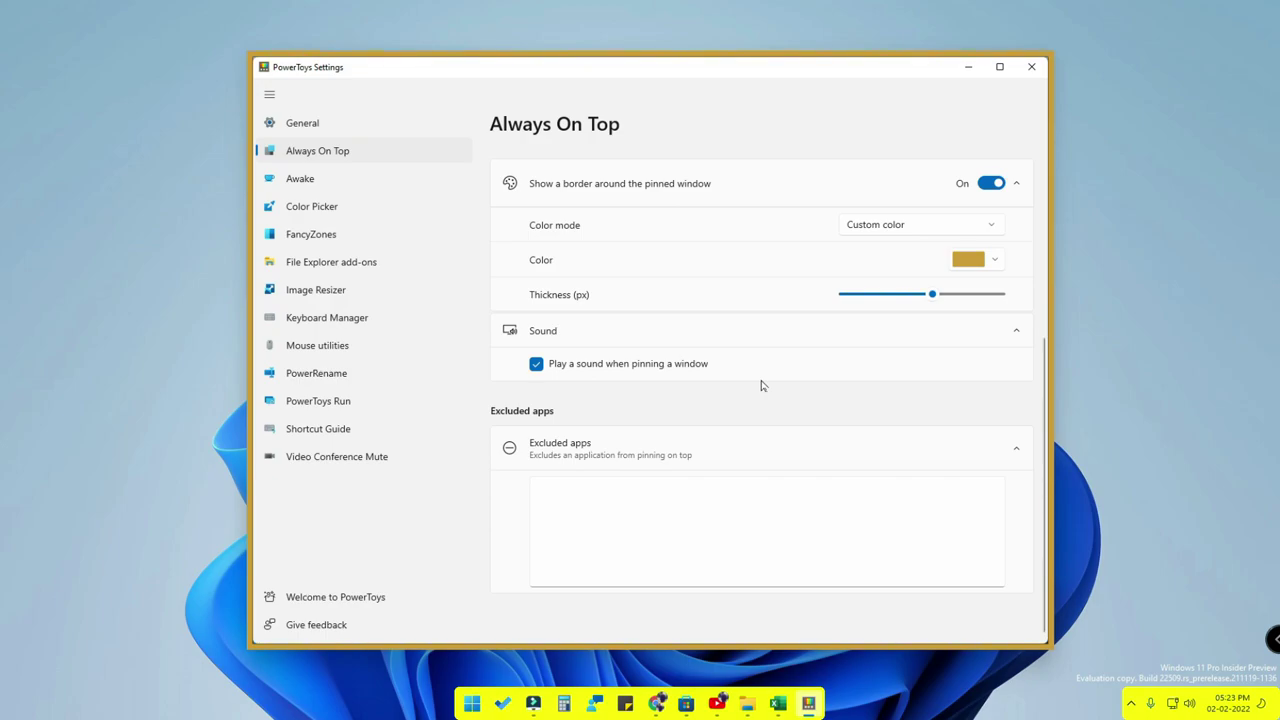
pyautogui.press('super+ctrl+t')
pyautogui.press('super+ctrl+t')
# Turn off 'Play a sound when pinning', minimize Settings, and bring Excel forward.
pyautogui.click(538, 364)
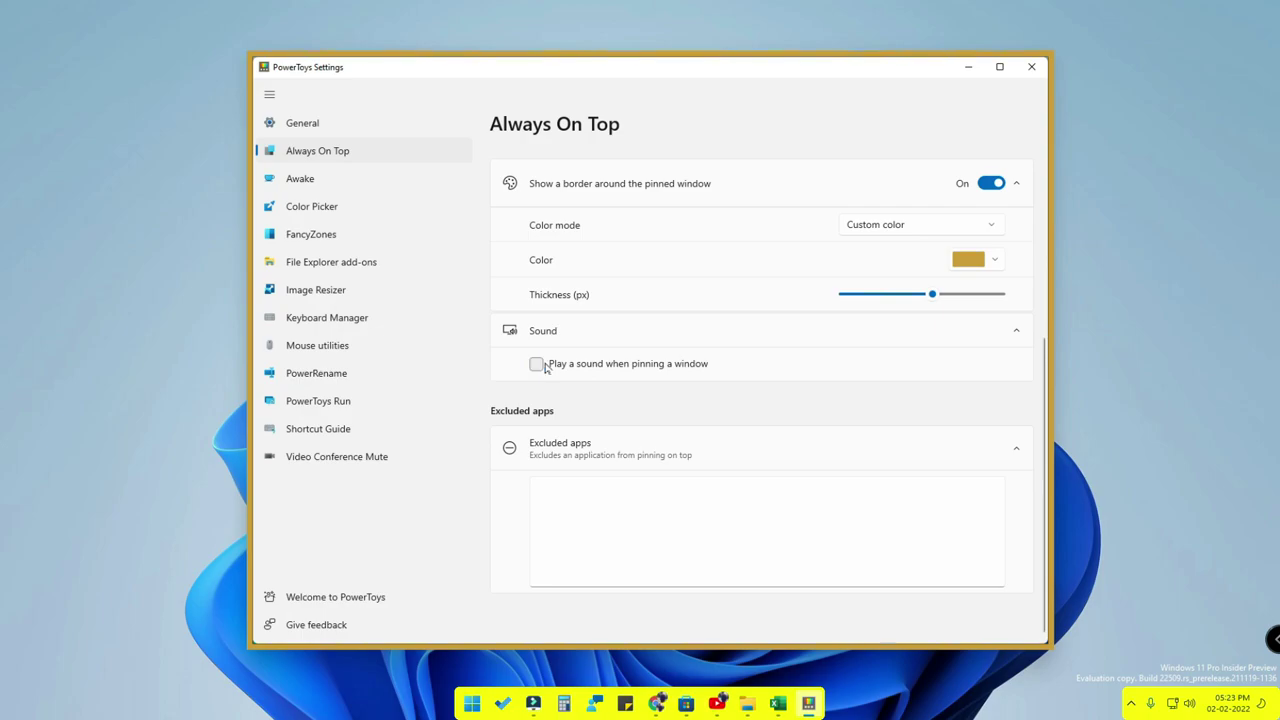
pyautogui.click(968, 66)
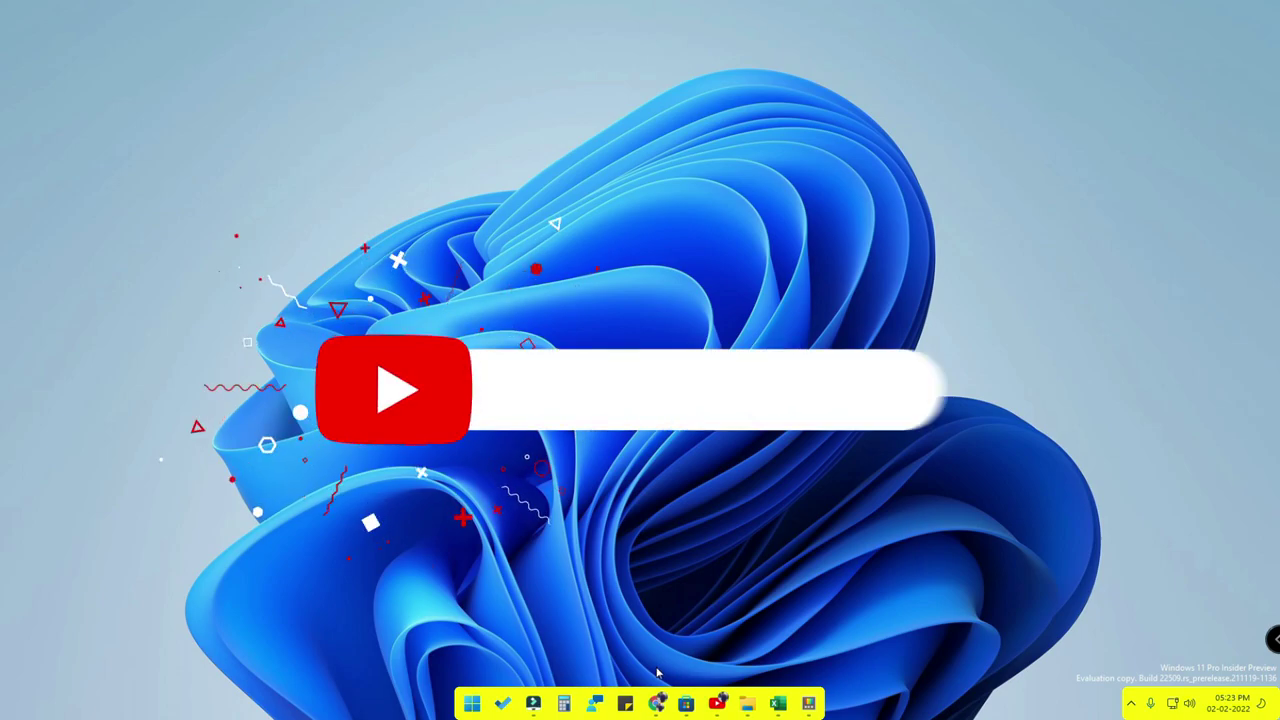
pyautogui.click(778, 704)
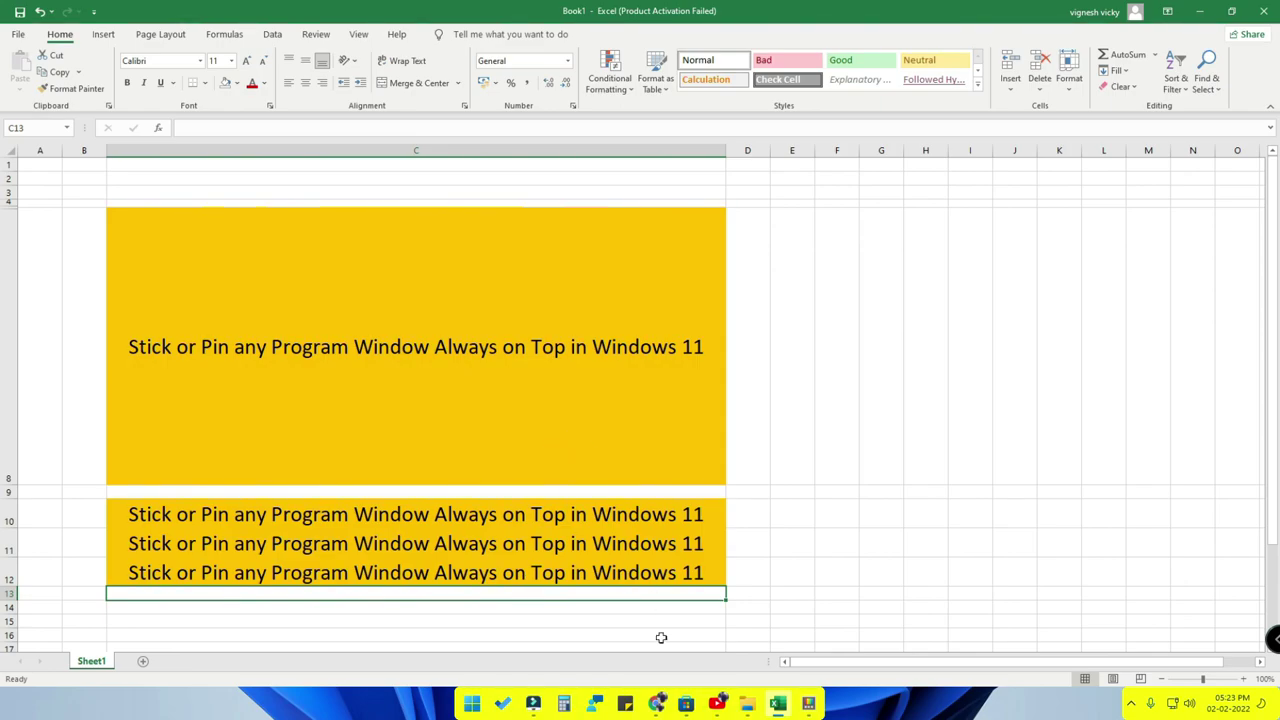
# Open Calculator and pin it on top of the Excel sheet.
pyautogui.click(564, 704)
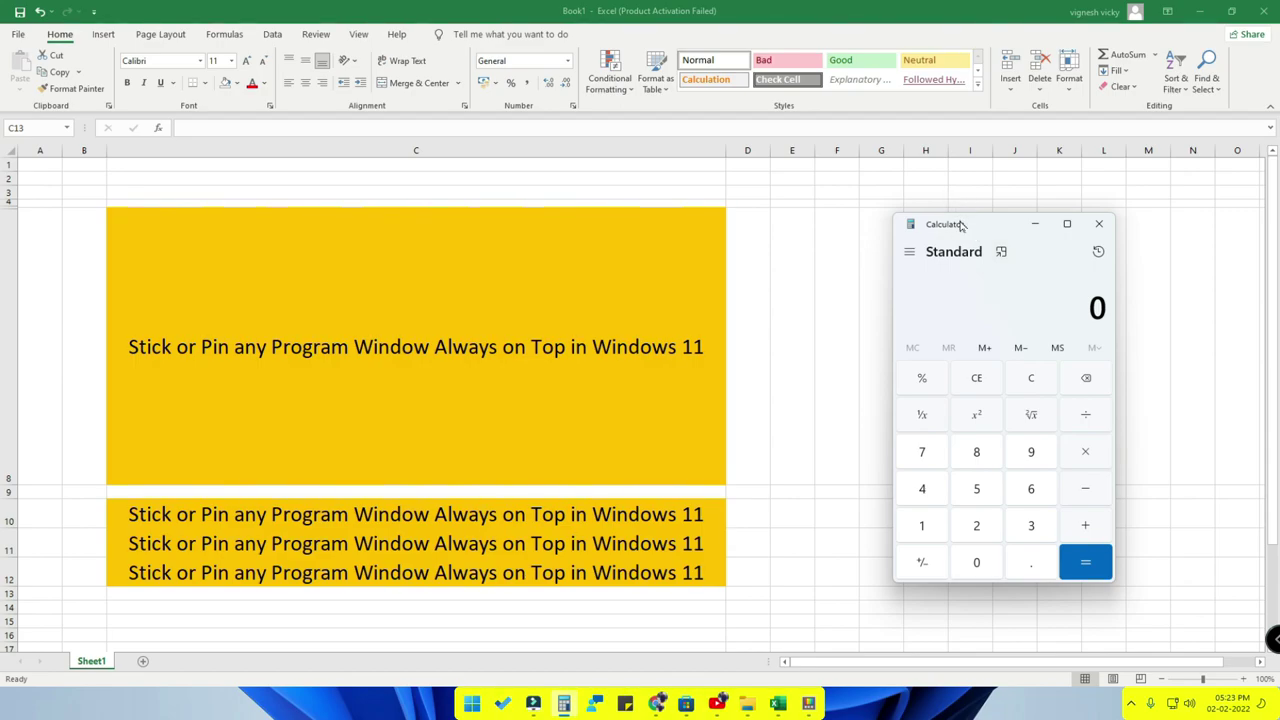
pyautogui.press('super+ctrl+t')
pyautogui.hotkey('alt', 'Tab')
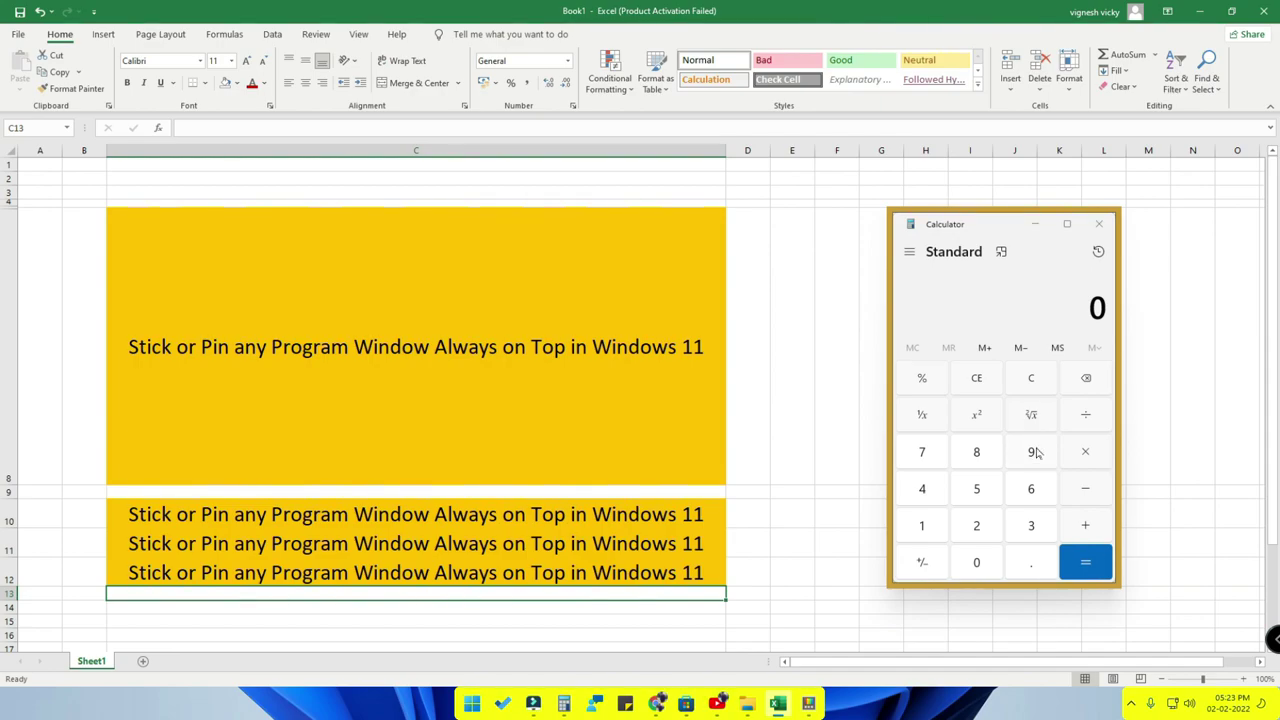
# Show the desktop with Win+D and refresh it.
pyautogui.press('super+d')
pyautogui.rightClick(866, 260)
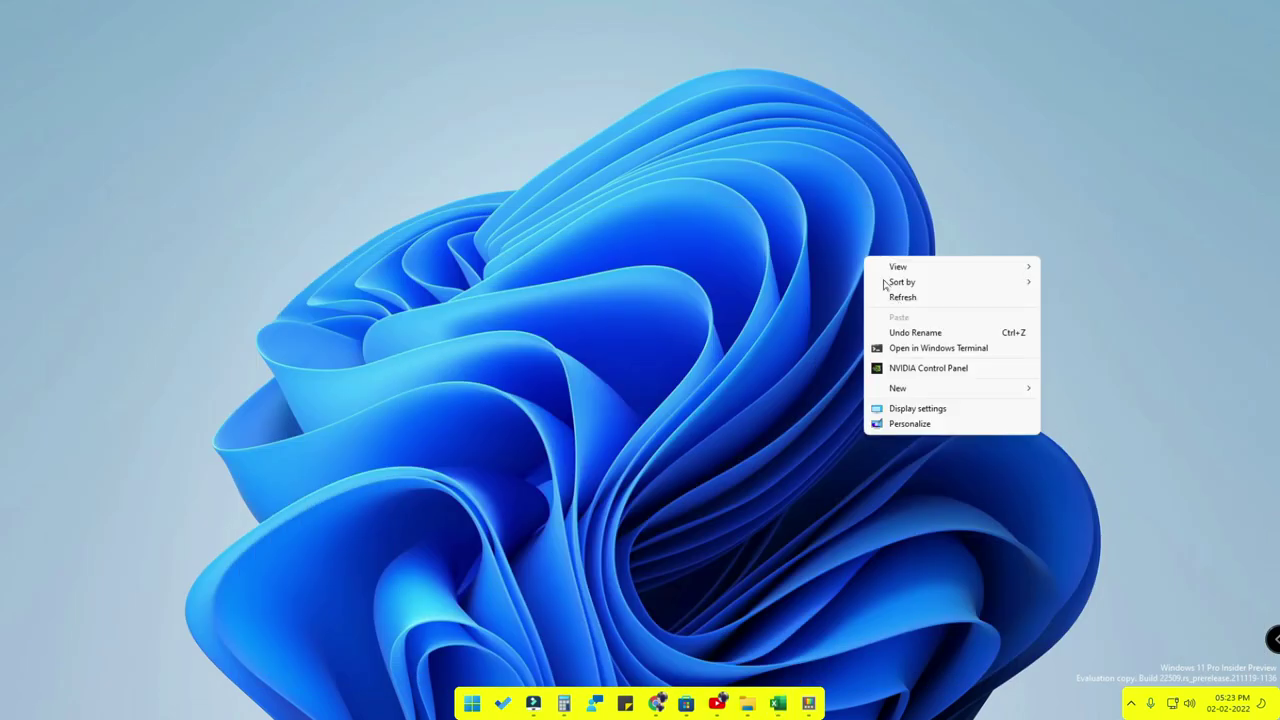
pyautogui.click(921, 307)
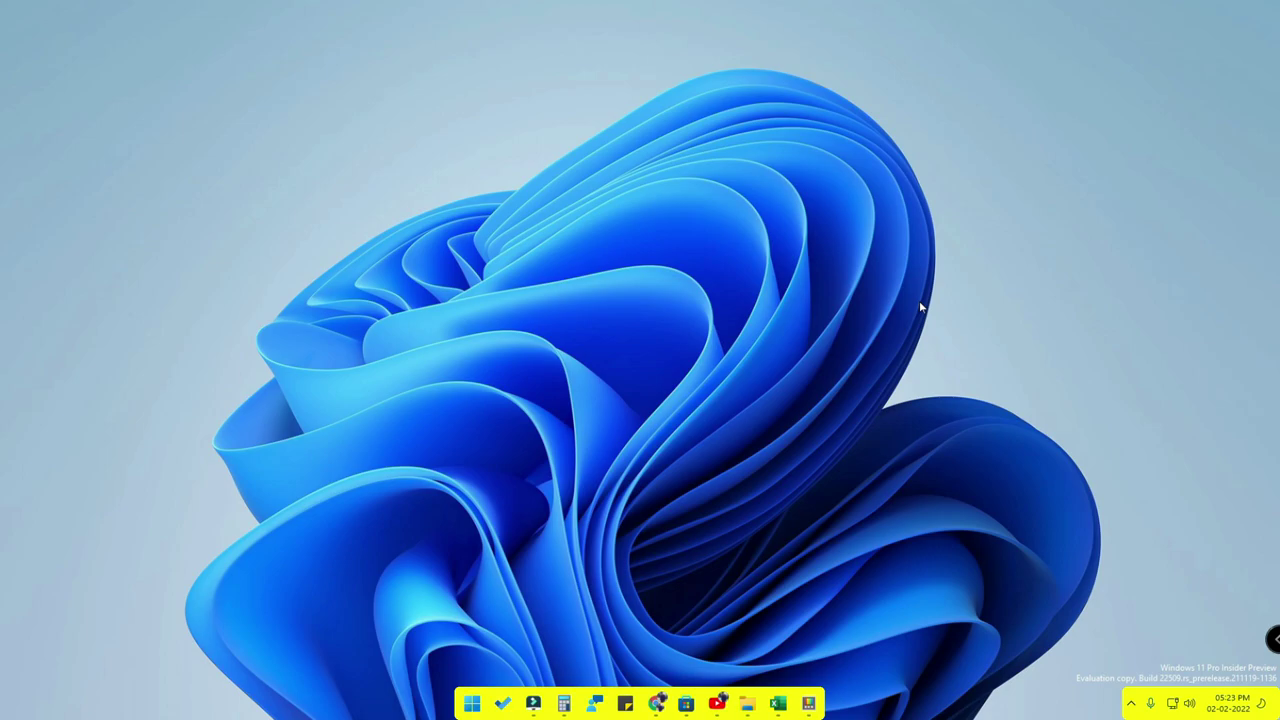